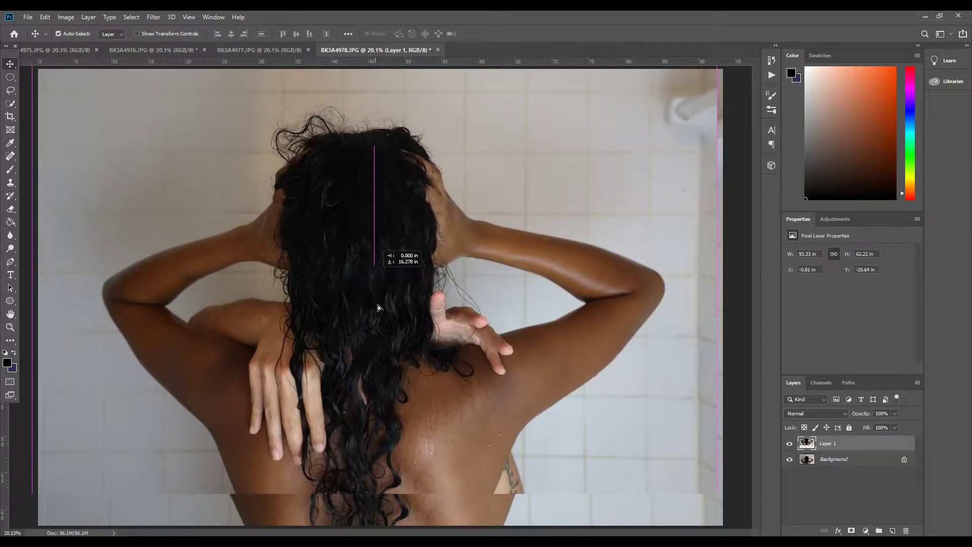
# Hide Layer 1 with a black layer mask and paint white over the hand beside the hair near the right shoulder to reveal it
pyautogui.click(852, 531)
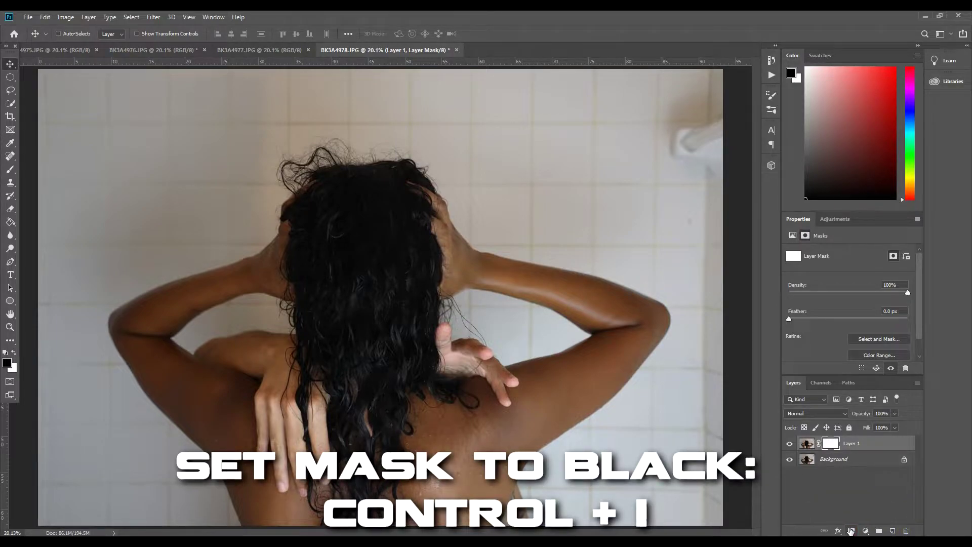
pyautogui.hotkey('ctrl', 'i')
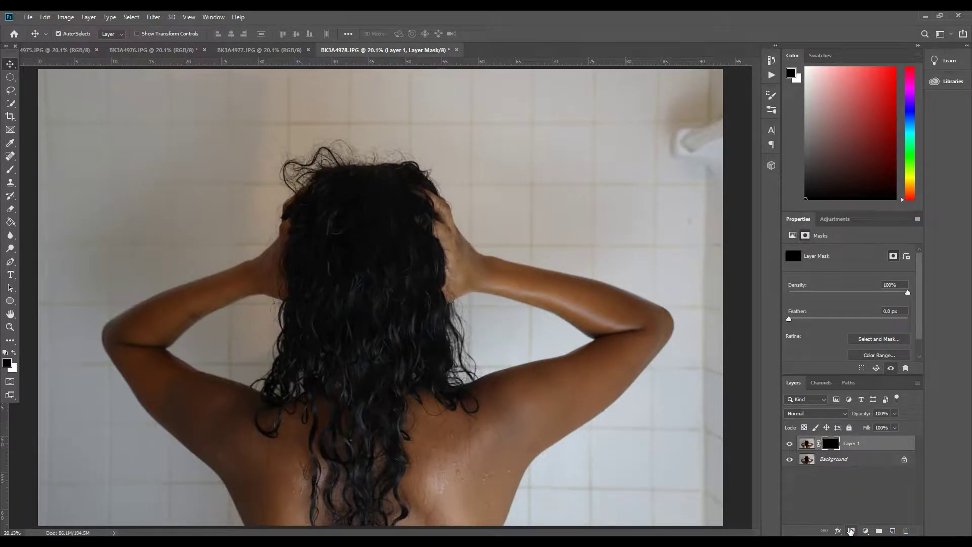
pyautogui.click(11, 169)
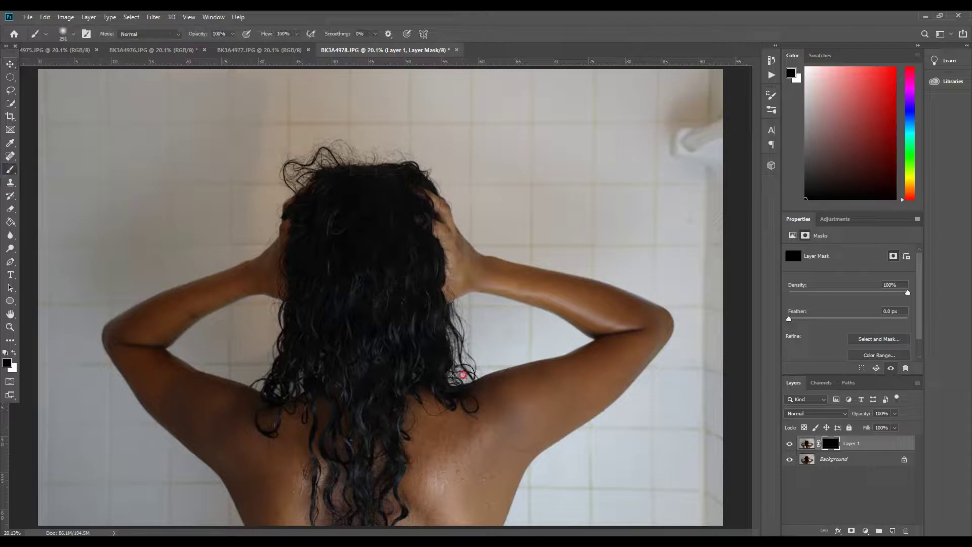
pyautogui.click(14, 354)
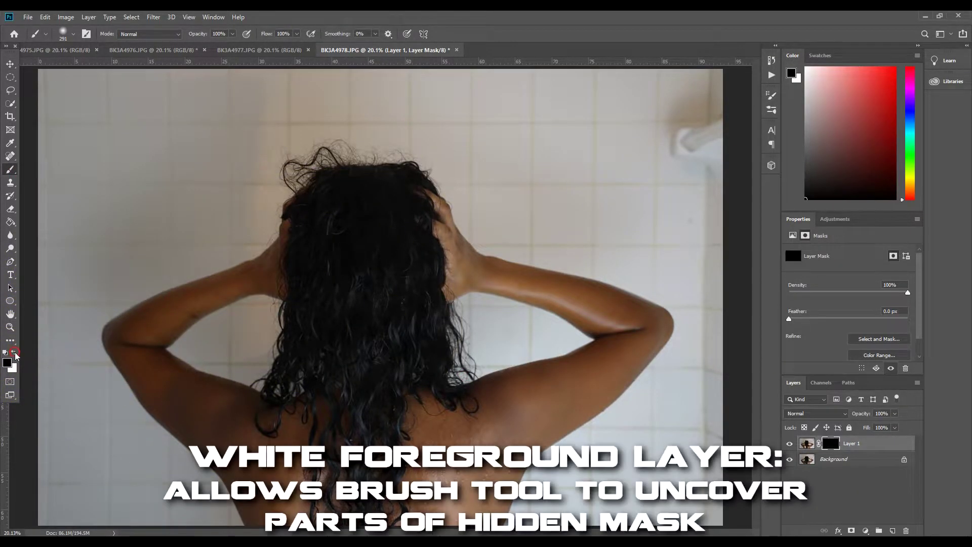
pyautogui.moveTo(472, 368)
pyautogui.mouseDown()
pyautogui.moveTo(453, 403)
pyautogui.moveTo(465, 375)
pyautogui.moveTo(426, 407)
pyautogui.moveTo(499, 387)
pyautogui.moveTo(517, 372)
pyautogui.moveTo(497, 352)
pyautogui.moveTo(457, 346)
pyautogui.mouseUp()
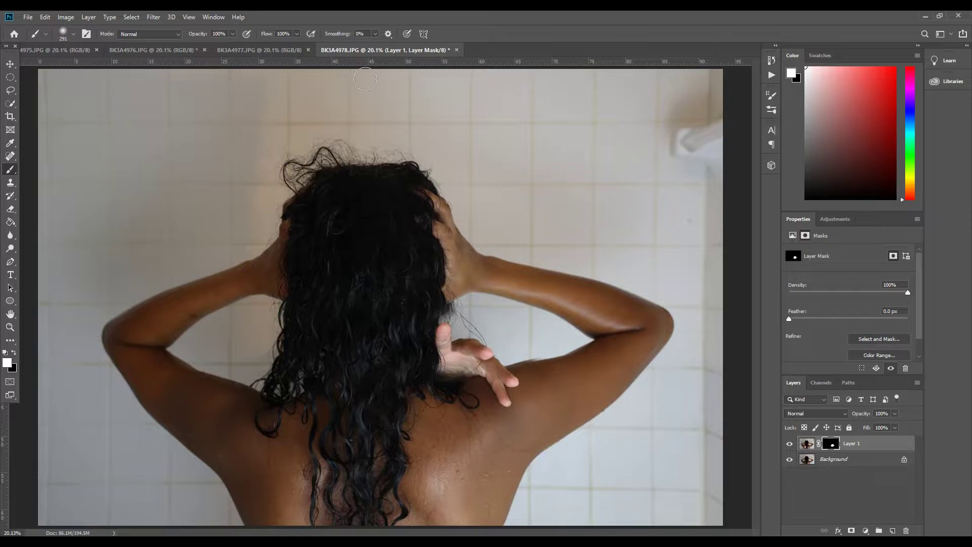
# Move Layer 1 slightly down so the revealed hand's shoulder edge lines up with the background photo
pyautogui.press('v')
pyautogui.click(599, 329)
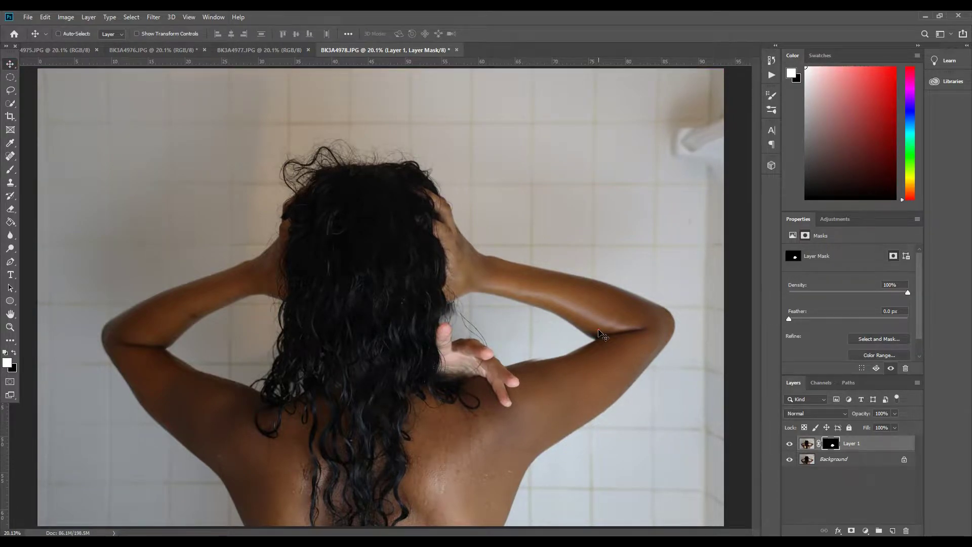
pyautogui.hotkey('ctrl', '+')
pyautogui.hotkey('ctrl', '+')
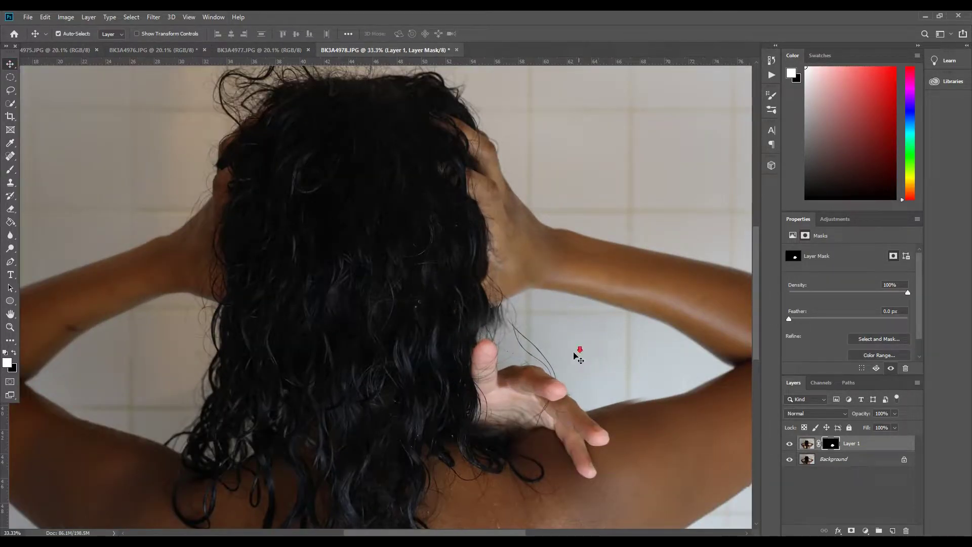
pyautogui.scroll(-3, 581, 354)
pyautogui.scroll(-2, 591, 413)
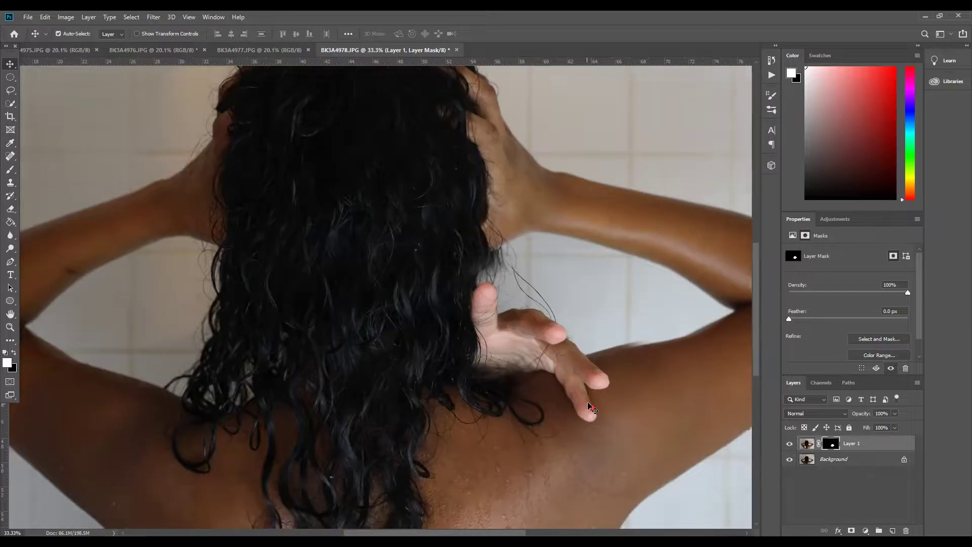
pyautogui.moveTo(586, 373); pyautogui.dragTo(586, 378)
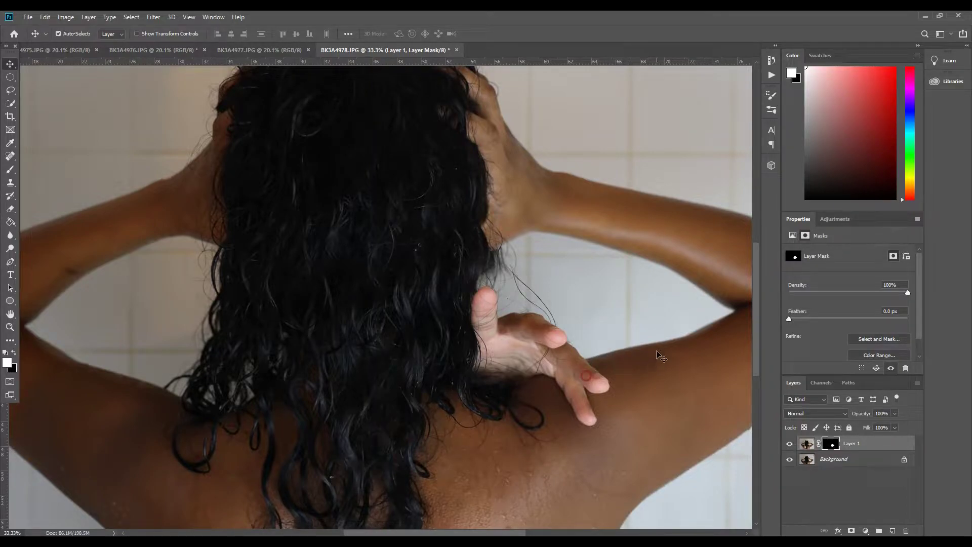
pyautogui.hotkey('ctrl', '0')
# Enlarge the brush to 306 px and paint white on Layer 1's mask to reveal more around the right hand and arm
pyautogui.click(10, 170)
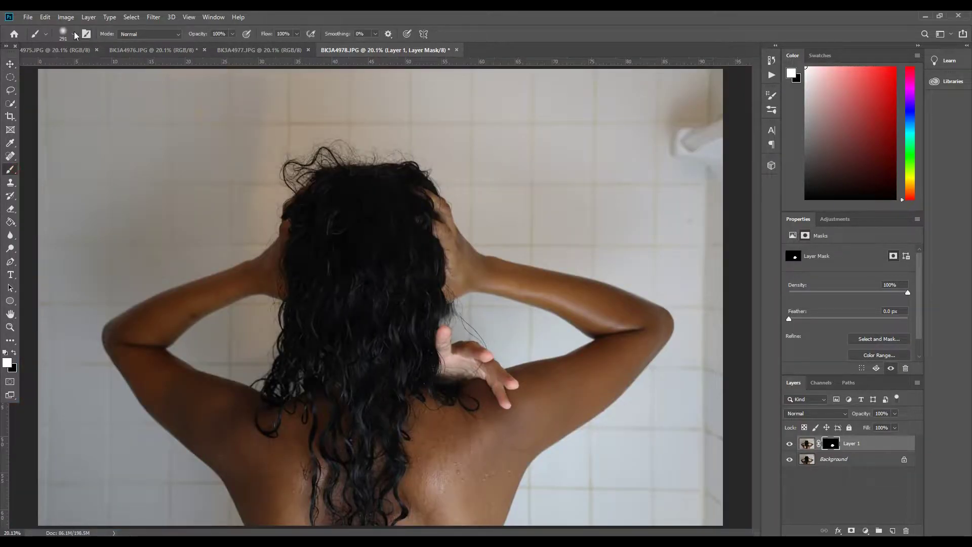
pyautogui.click(73, 34)
pyautogui.click(458, 274)
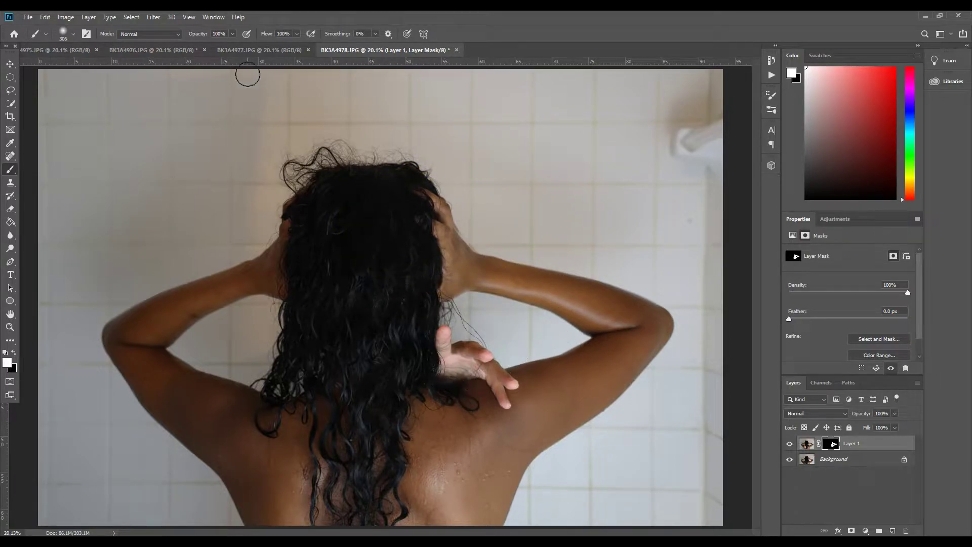
# Close BK3A4976.JPG and bring the BK3A4977.JPG photo into BK3A4978.JPG as a new layer
pyautogui.click(175, 51)
pyautogui.click(205, 50)
pyautogui.click(482, 211)
pyautogui.click(145, 51)
pyautogui.click(10, 64)
pyautogui.moveTo(357, 274); pyautogui.dragTo(392, 307)
# Paint white on Layer 2's mask to reveal the hand reaching through the hair over the left shoulder
pyautogui.press('b')
pyautogui.moveTo(298, 380)
pyautogui.mouseDown()
pyautogui.moveTo(295, 446)
pyautogui.moveTo(328, 429)
pyautogui.moveTo(256, 431)
pyautogui.moveTo(255, 373)
pyautogui.mouseUp()
pyautogui.moveTo(315, 365)
pyautogui.mouseDown()
pyautogui.moveTo(295, 465)
pyautogui.moveTo(362, 406)
pyautogui.mouseUp()
# Reposition Layer 2 so the revealed left hand and hair line up with the body beneath
pyautogui.hotkey('ctrl', '+')
pyautogui.hotkey('ctrl', '+')
pyautogui.scroll(-3, 362, 408)
pyautogui.click(10, 64)
pyautogui.scroll(-3, 194, 324)
pyautogui.moveTo(194, 324); pyautogui.dragTo(397, 350)
pyautogui.hotkey('ctrl', '+')
pyautogui.hotkey('ctrl', '+')
pyautogui.hotkey('ctrl', '0')
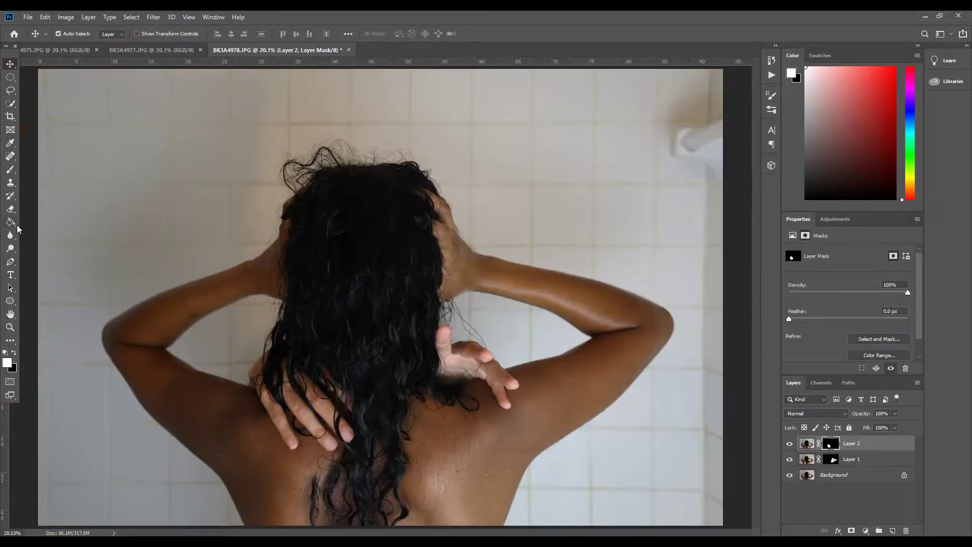
# Adjust the brush size and paint white on Layer 2's mask over the lower ends of the hair
pyautogui.click(10, 170)
pyautogui.click(74, 34)
pyautogui.moveTo(351, 481)
pyautogui.mouseDown()
pyautogui.moveTo(381, 511)
pyautogui.moveTo(400, 485)
pyautogui.mouseUp()
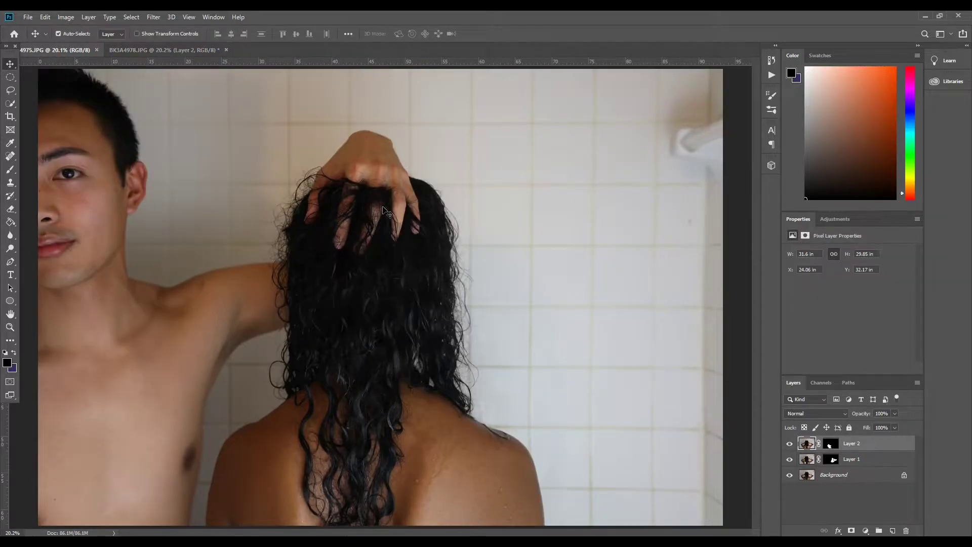
# Bring the 4975.JPG photo into BK3A4978.JPG as a black-masked layer and paint white to reveal the hand on top of the head
pyautogui.moveTo(383, 207); pyautogui.dragTo(494, 340)
pyautogui.keyDown('alt'); pyautogui.click(851, 530); pyautogui.keyUp('alt')
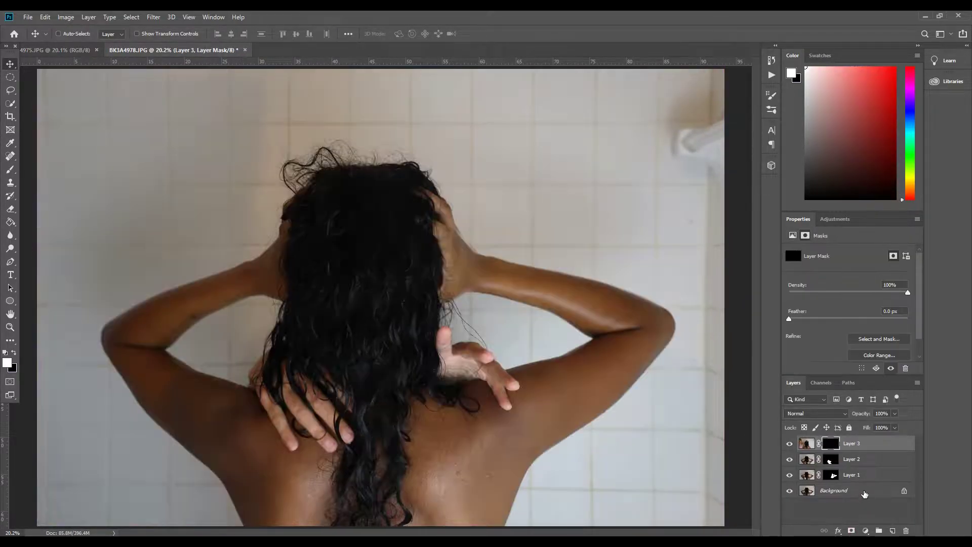
pyautogui.click(11, 170)
pyautogui.moveTo(363, 158)
pyautogui.mouseDown()
pyautogui.moveTo(393, 158)
pyautogui.moveTo(400, 223)
pyautogui.moveTo(340, 211)
pyautogui.moveTo(352, 202)
pyautogui.mouseUp()
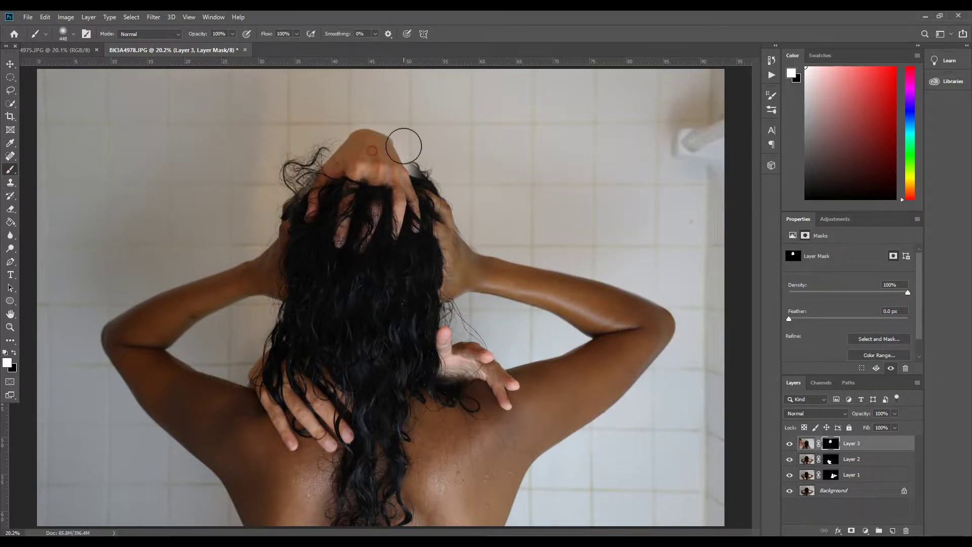
# With a small black brush, paint Layer 3's mask to hide the wrist and back of the hand above the hair
pyautogui.hotkey('ctrl', '+')
pyautogui.hotkey('ctrl', '+')
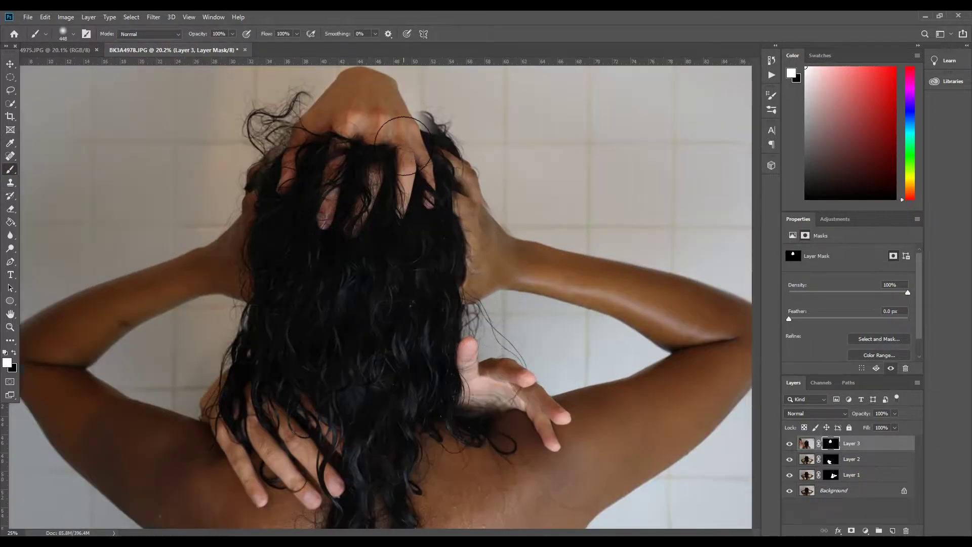
pyautogui.hotkey('ctrl', '+')
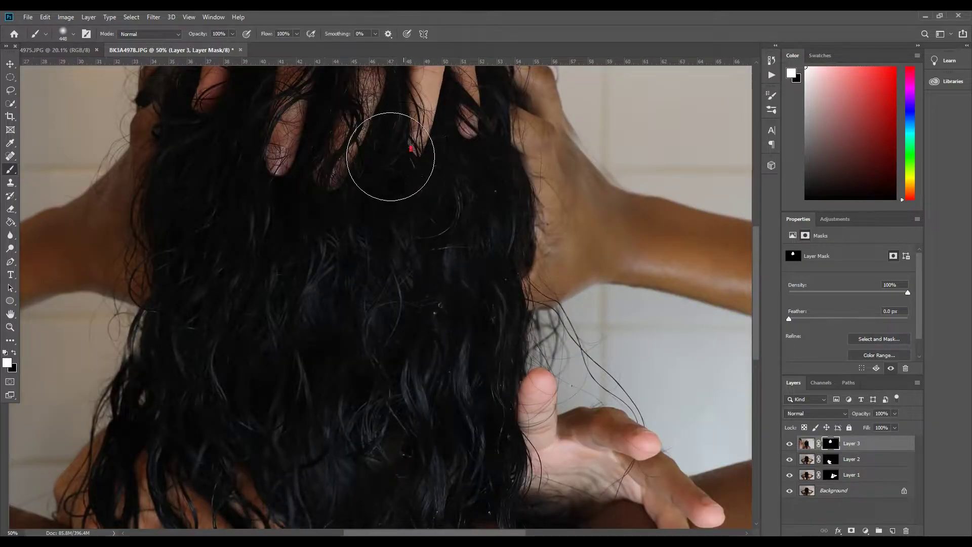
pyautogui.scroll(2, 274, 154)
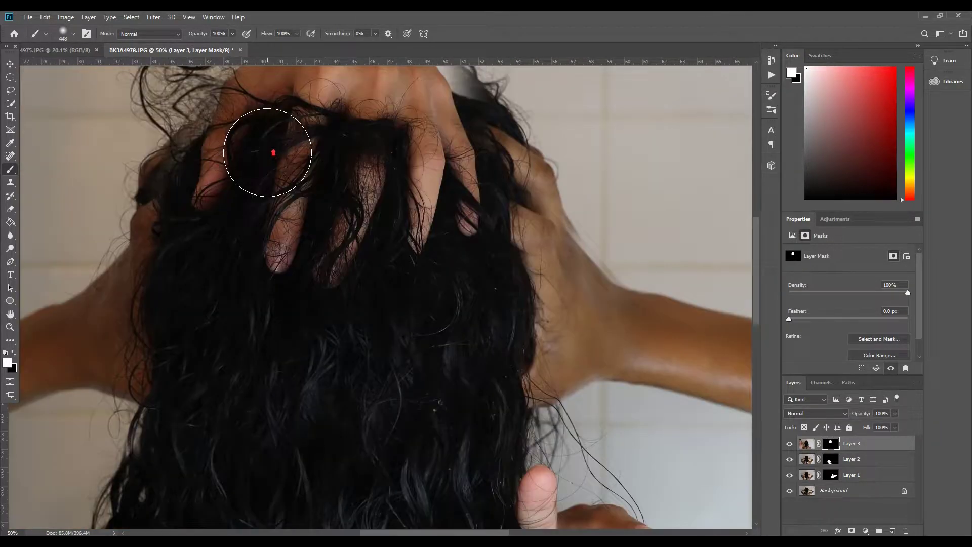
pyautogui.scroll(3, 273, 152)
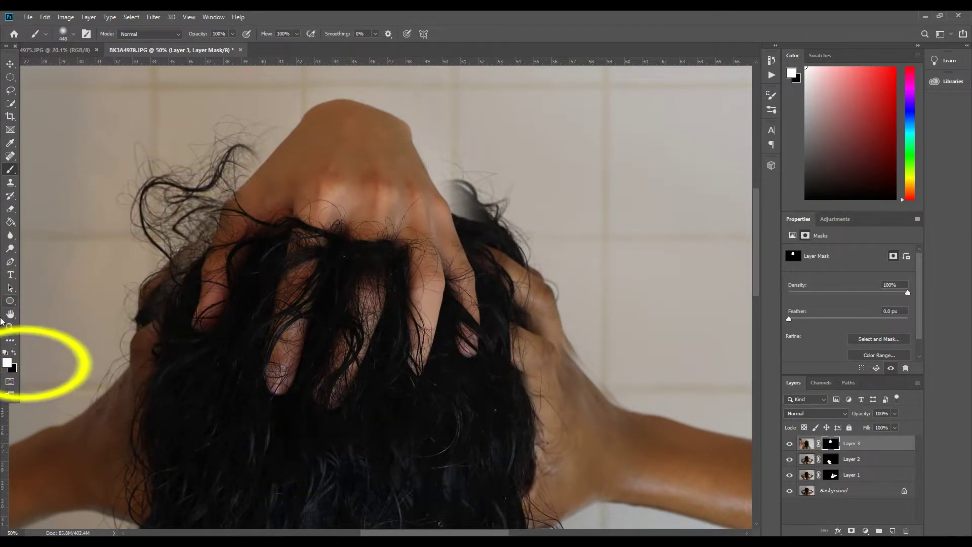
pyautogui.click(15, 352)
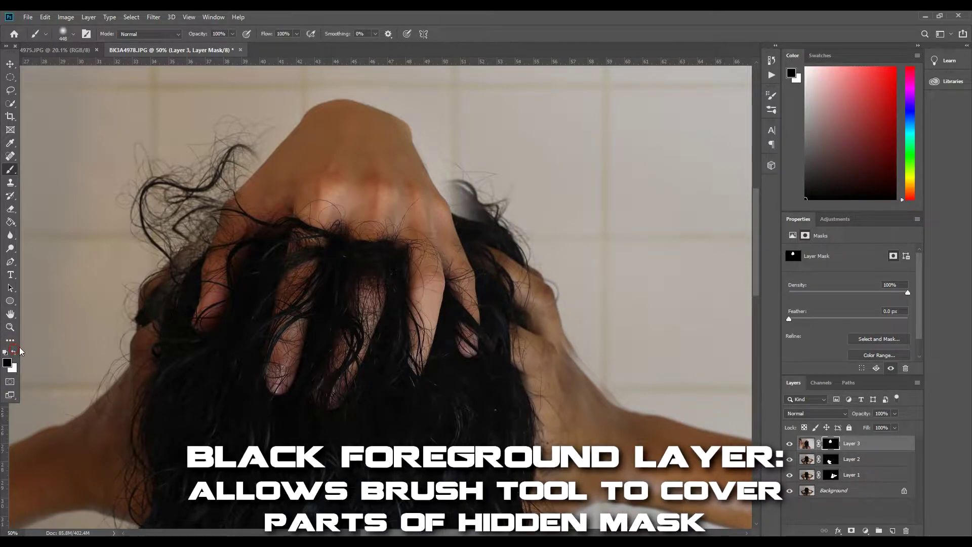
pyautogui.click(73, 33)
pyautogui.moveTo(99, 66); pyautogui.dragTo(91, 68)
pyautogui.press('Return')
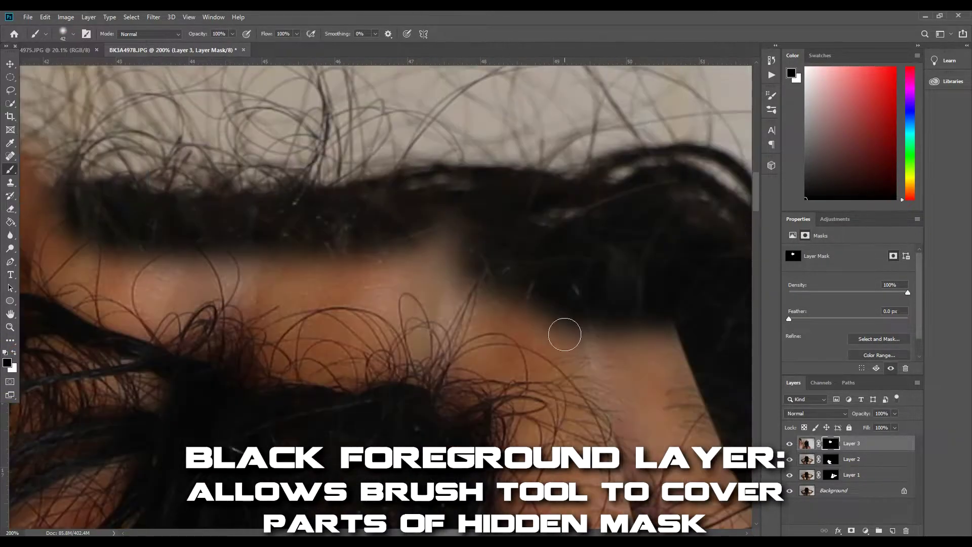
pyautogui.moveTo(382, 285); pyautogui.dragTo(424, 261)
pyautogui.moveTo(439, 208)
pyautogui.mouseDown()
pyautogui.moveTo(333, 264)
pyautogui.moveTo(351, 315)
pyautogui.mouseUp()
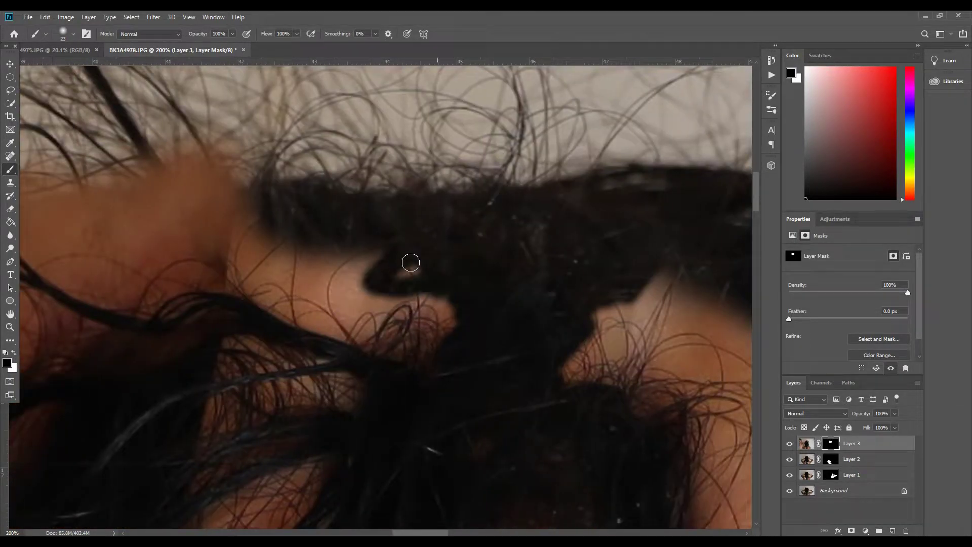
pyautogui.moveTo(408, 262)
pyautogui.mouseDown()
pyautogui.moveTo(320, 299)
pyautogui.moveTo(253, 208)
pyautogui.mouseUp()
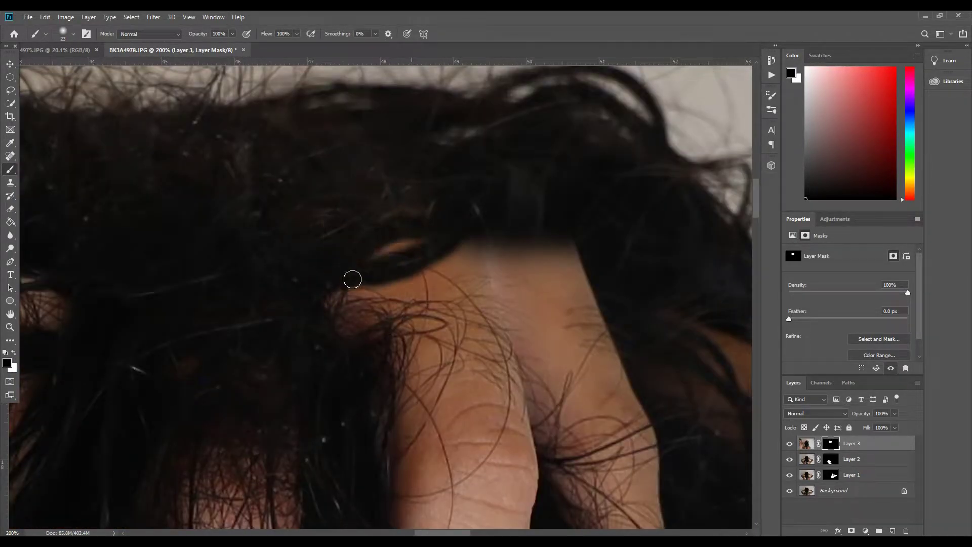
# Paint black on Layer 3's mask around the knuckles so only the fingers emerge from the hair
pyautogui.moveTo(352, 279); pyautogui.dragTo(436, 271)
pyautogui.moveTo(314, 324)
pyautogui.mouseDown()
pyautogui.moveTo(376, 393)
pyautogui.moveTo(268, 342)
pyautogui.moveTo(215, 301)
pyautogui.mouseUp()
pyautogui.moveTo(398, 283)
pyautogui.mouseDown()
pyautogui.moveTo(356, 267)
pyautogui.moveTo(385, 276)
pyautogui.mouseUp()
pyautogui.moveTo(268, 202); pyautogui.dragTo(235, 244)
pyautogui.moveTo(243, 269)
pyautogui.mouseDown()
pyautogui.moveTo(195, 258)
pyautogui.moveTo(102, 167)
pyautogui.mouseUp()
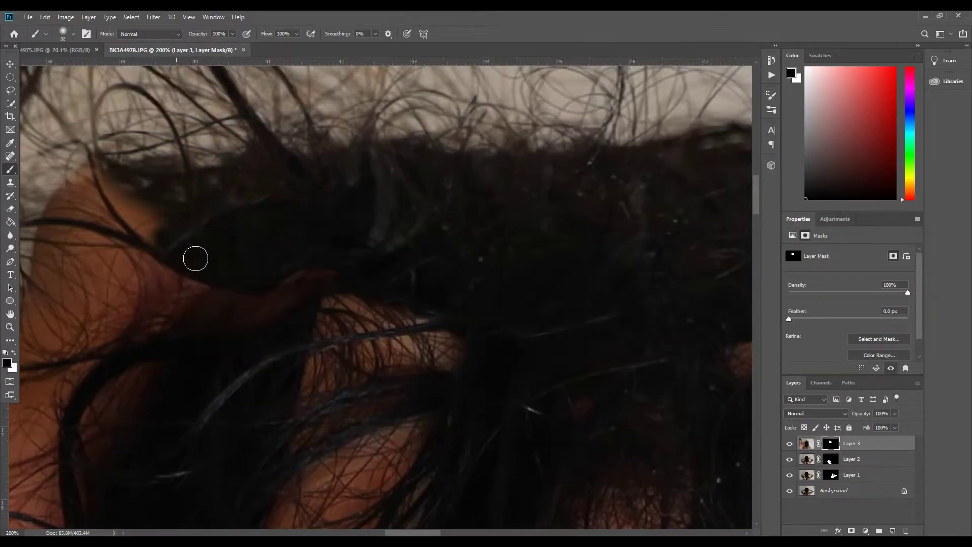
pyautogui.press('x')
pyautogui.press('x')
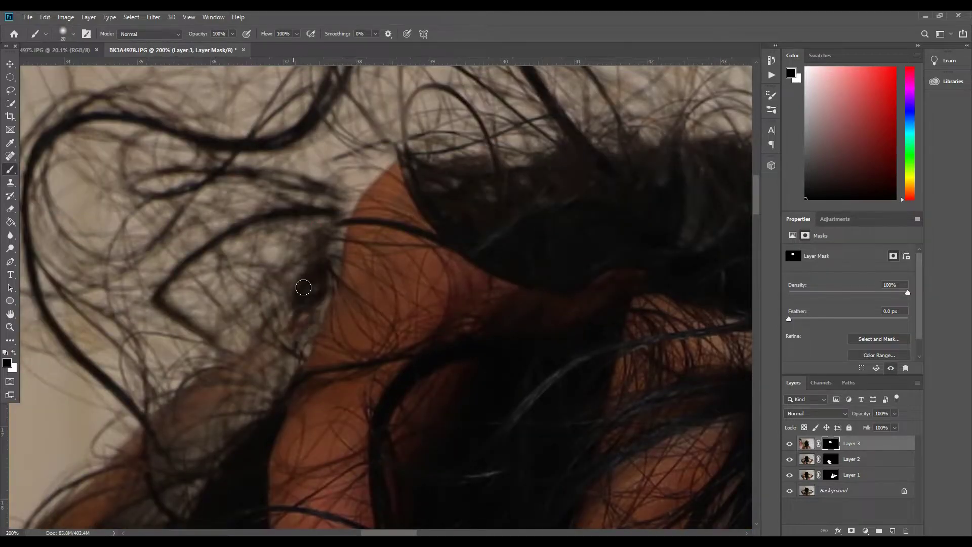
# Clean up Layer 3's mask with black along the outer edge of the leftmost finger to restore the wispy hair
pyautogui.moveTo(303, 285); pyautogui.dragTo(336, 211)
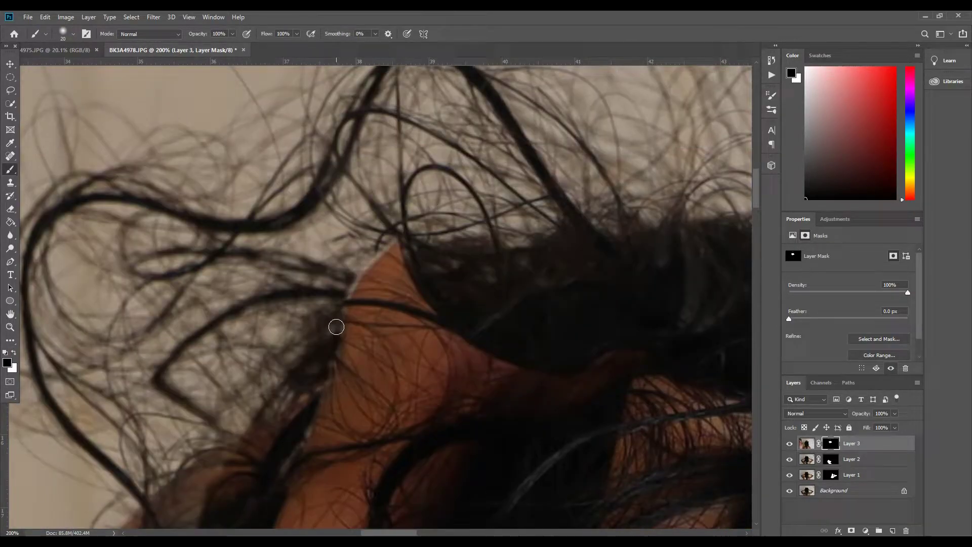
pyautogui.moveTo(336, 325); pyautogui.dragTo(348, 324)
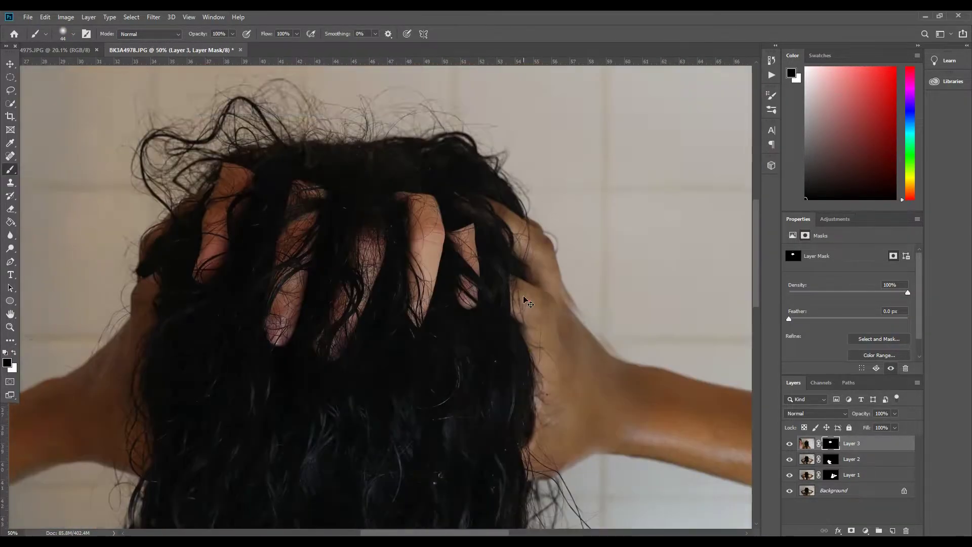
pyautogui.scroll(2, 384, 298)
pyautogui.click(806, 444)
pyautogui.press('s')
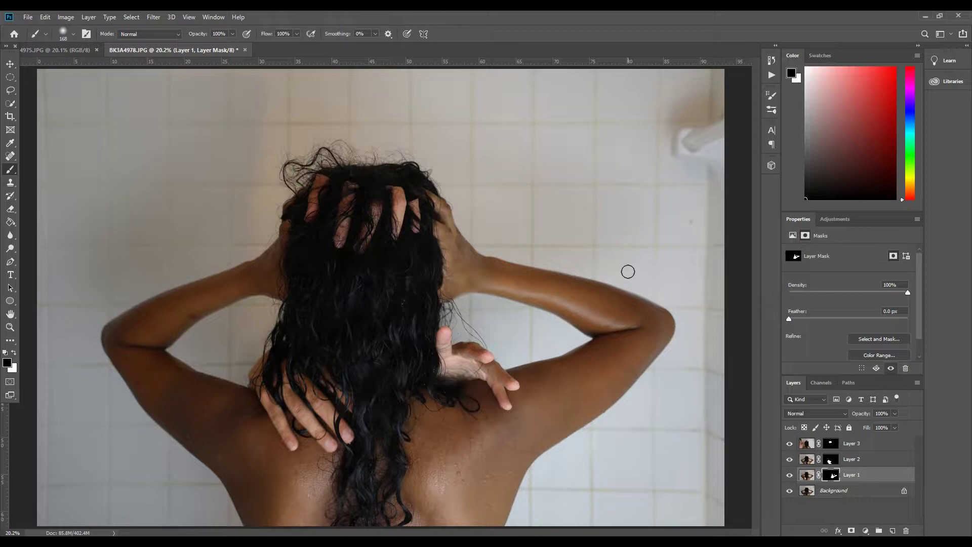
# Select all the layers and flatten the image into a single Background layer
pyautogui.keyDown('shift'); pyautogui.click(848, 493); pyautogui.keyUp('shift')
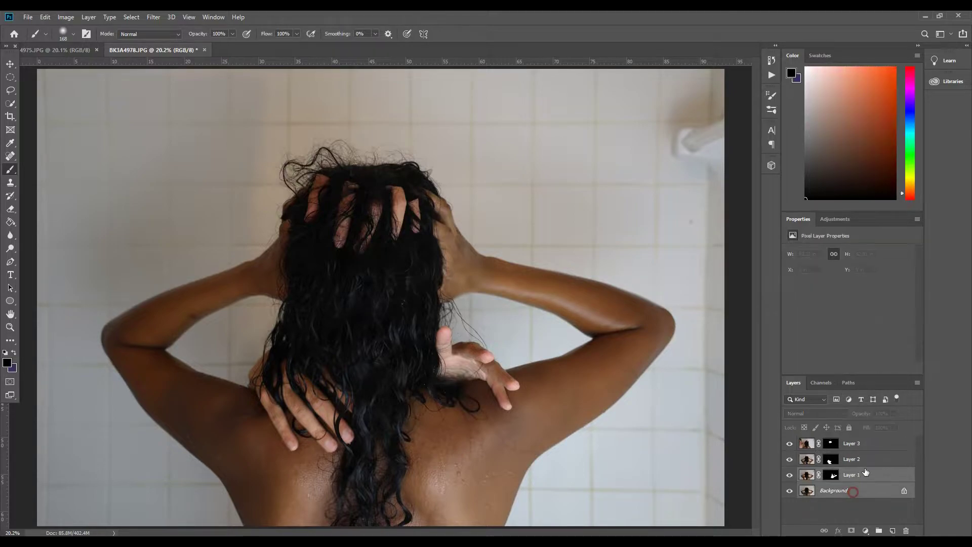
pyautogui.rightClick(867, 446)
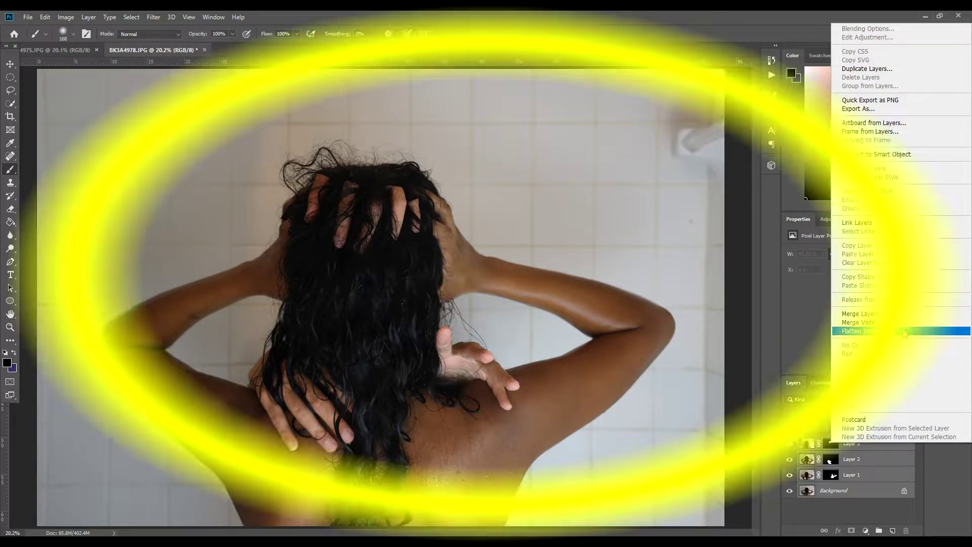
pyautogui.click(903, 331)
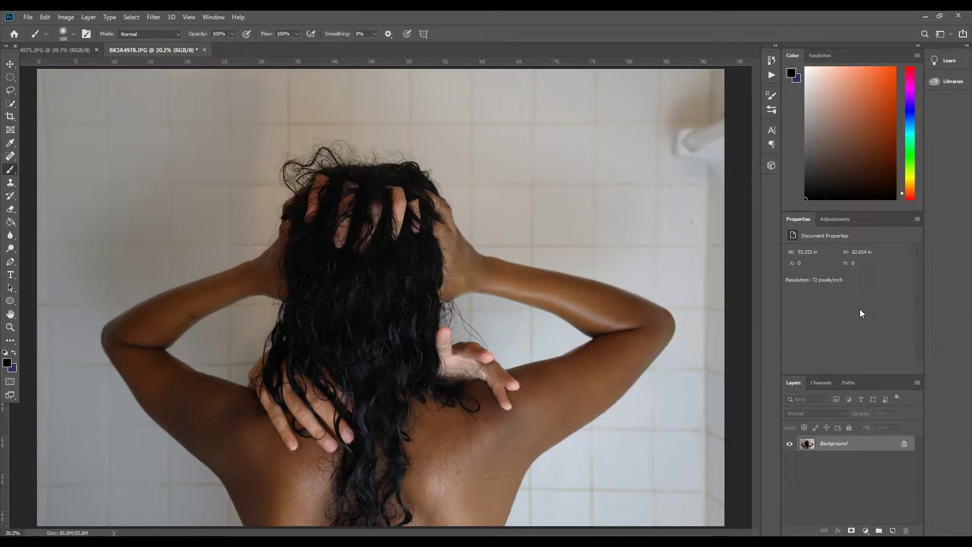
# Undo the last clone stroke, sample dark hair at the top of the head, and clone it above the leftmost finger with Clone Stamp
pyautogui.hotkey('ctrl', '+')
pyautogui.hotkey('ctrl', '+')
pyautogui.hotkey('ctrl', '+')
pyautogui.scroll(6, 371, 292)
pyautogui.press('s')
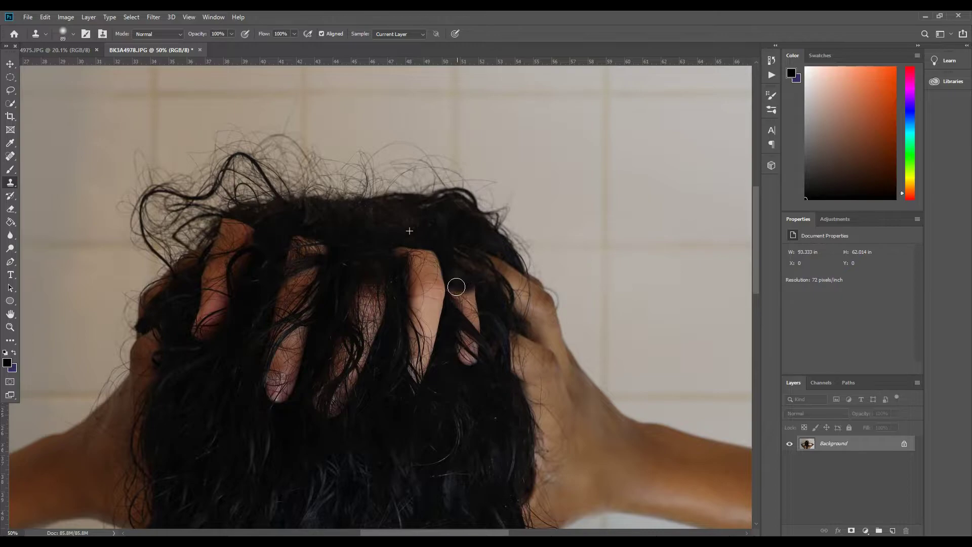
pyautogui.scroll(2, 246, 281)
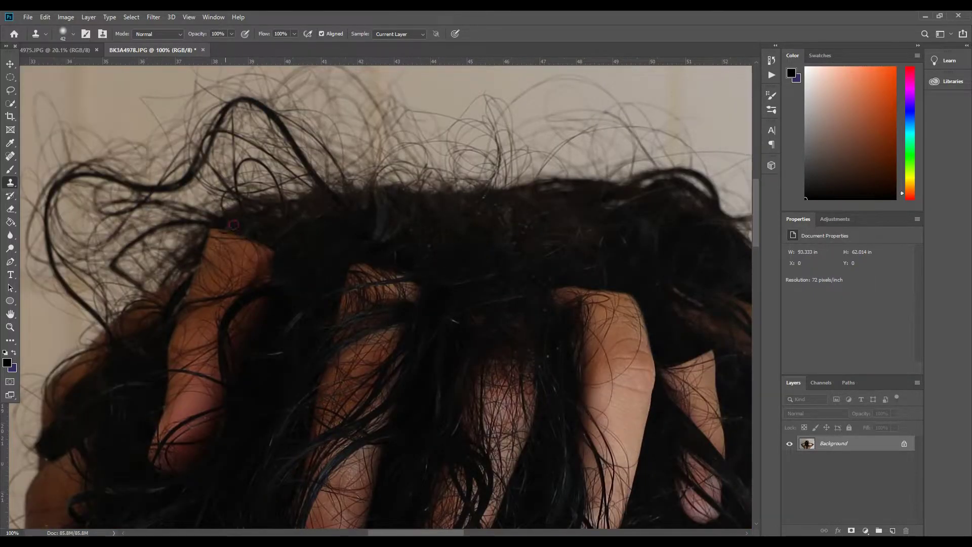
pyautogui.scroll(-3, 317, 228)
pyautogui.hotkey('ctrl', 'z')
pyautogui.keyDown('alt'); pyautogui.click(310, 244); pyautogui.keyUp('alt')
pyautogui.moveTo(275, 244); pyautogui.dragTo(287, 245)
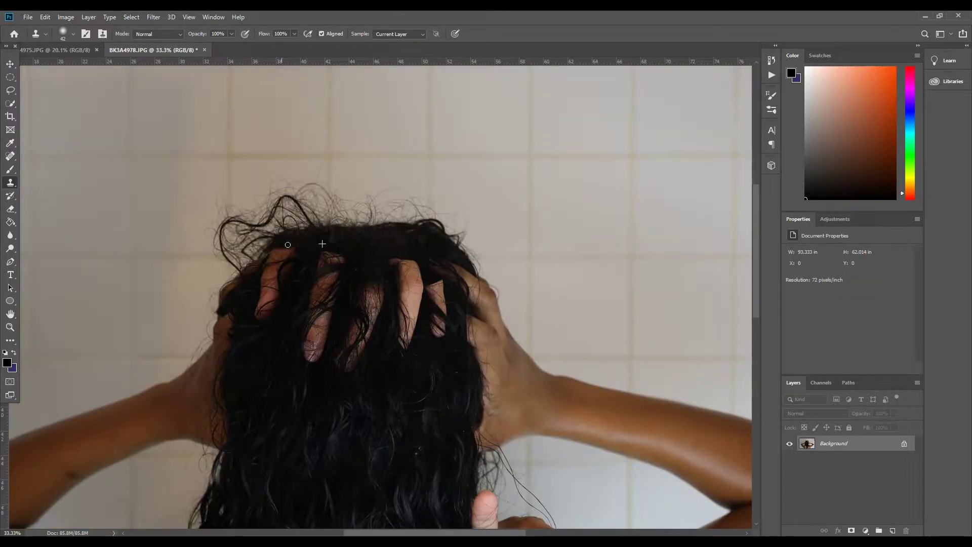
# Adjust the Clone Stamp to a 29 px brush with a harder edge for close work on the fingers
pyautogui.click(73, 34)
pyautogui.moveTo(49, 64); pyautogui.dragTo(55, 65)
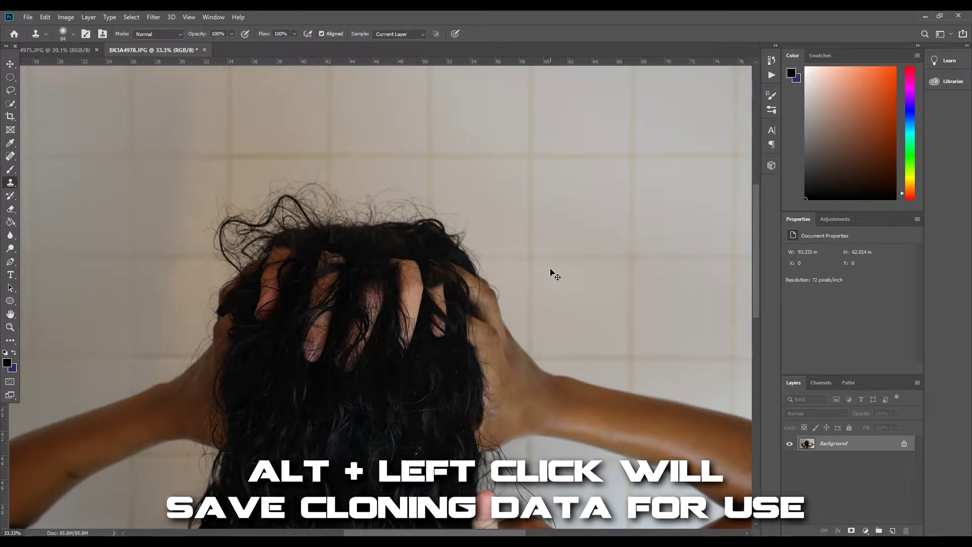
pyautogui.hotkey('ctrl', '=')
pyautogui.hotkey('ctrl', '=')
pyautogui.hotkey('ctrl', '=')
pyautogui.hotkey('ctrl', '=')
pyautogui.hotkey('ctrl', '=')
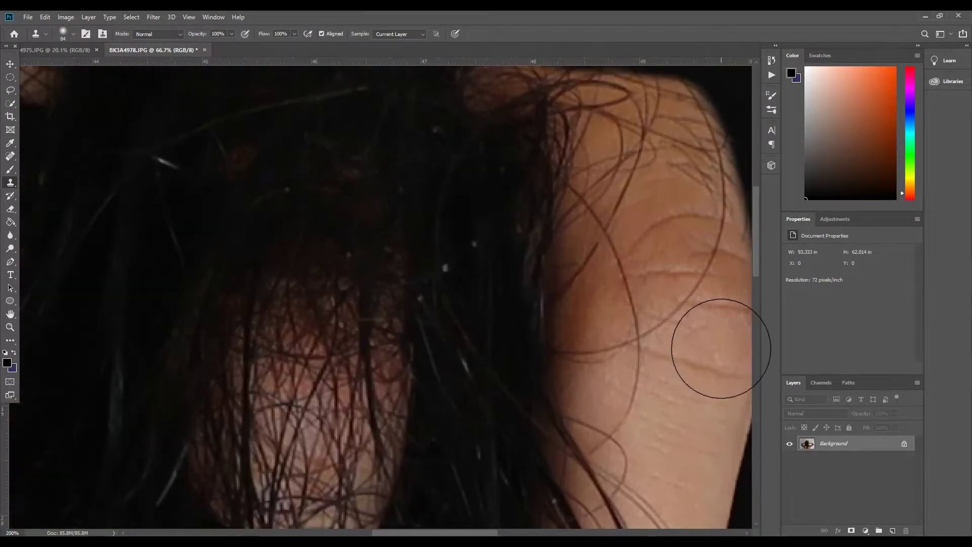
pyautogui.moveTo(720, 347); pyautogui.dragTo(397, 319)
pyautogui.click(72, 33)
pyautogui.moveTo(82, 65); pyautogui.dragTo(71, 65)
pyautogui.moveTo(58, 88); pyautogui.dragTo(115, 89)
# Try cloning dark hair over the straight-cut top edge of the small rightmost finger
pyautogui.click(332, 197)
pyautogui.moveTo(331, 196); pyautogui.dragTo(305, 200)
pyautogui.moveTo(278, 218); pyautogui.dragTo(236, 218)
pyautogui.hotkey('ctrl', 'z')
pyautogui.hotkey('ctrl', 'z')
# Soften the Clone Stamp brush and clone dark hair along the top edge of the small rightmost finger
pyautogui.click(73, 34)
pyautogui.click(67, 90)
pyautogui.moveTo(322, 198)
pyautogui.mouseDown()
pyautogui.moveTo(349, 200)
pyautogui.moveTo(215, 213)
pyautogui.mouseUp()
pyautogui.hotkey('ctrl', '-')
pyautogui.hotkey('ctrl', '-')
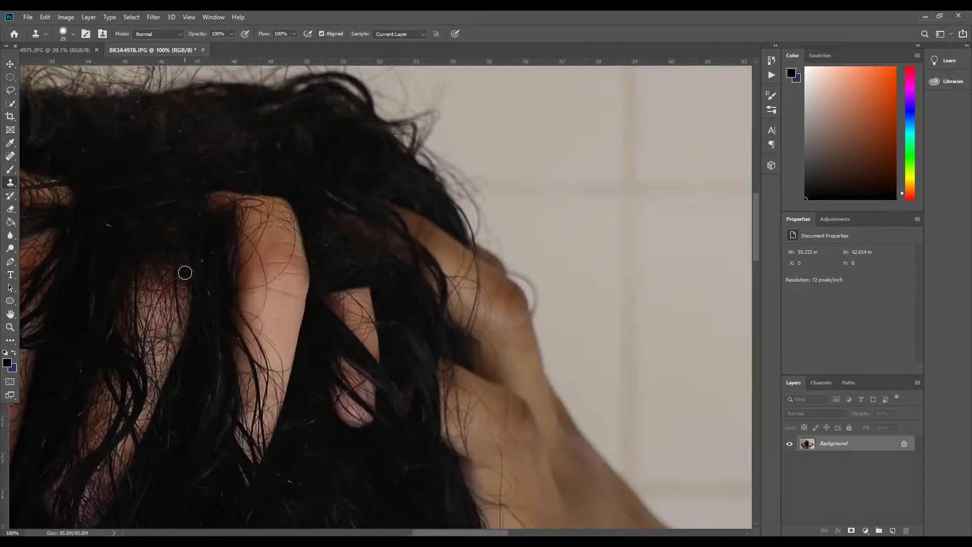
# Try a larger Clone Stamp brush with newly sampled sources around the small rightmost finger
pyautogui.click(73, 34)
pyautogui.moveTo(71, 65); pyautogui.dragTo(83, 65)
pyautogui.keyDown('alt'); pyautogui.click(283, 239); pyautogui.keyUp('alt')
pyautogui.moveTo(477, 279)
pyautogui.mouseDown()
pyautogui.moveTo(464, 282)
pyautogui.moveTo(451, 251)
pyautogui.mouseUp()
pyautogui.hotkey('ctrl', 'z')
pyautogui.hotkey('ctrl', 'z')
pyautogui.keyDown('alt'); pyautogui.click(269, 278); pyautogui.keyUp('alt')
pyautogui.click(478, 276)
pyautogui.hotkey('ctrl', 'z')
# Reduce the Clone Stamp brush to 61 px and clone across the remaining hard edge of the rightmost finger
pyautogui.click(73, 34)
pyautogui.moveTo(83, 65); pyautogui.dragTo(77, 65)
pyautogui.moveTo(477, 287); pyautogui.dragTo(455, 286)
pyautogui.hotkey('ctrl', '0')
pyautogui.hotkey('ctrl', '-')
pyautogui.scroll(-5, 541, 242)
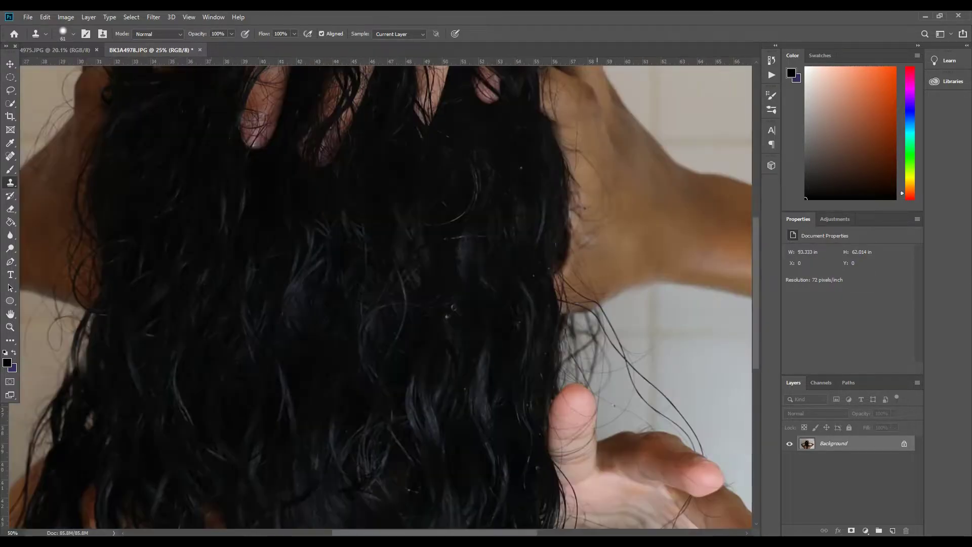
# Enlarge the Clone Stamp brush to 108 px and retouch the hair just above the middle finger
pyautogui.scroll(4, 481, 218)
pyautogui.scroll(2, 302, 271)
pyautogui.press(']')
pyautogui.press(']')
pyautogui.press(']')
pyautogui.press(']')
pyautogui.press(']')
pyautogui.scroll(2, 320, 171)
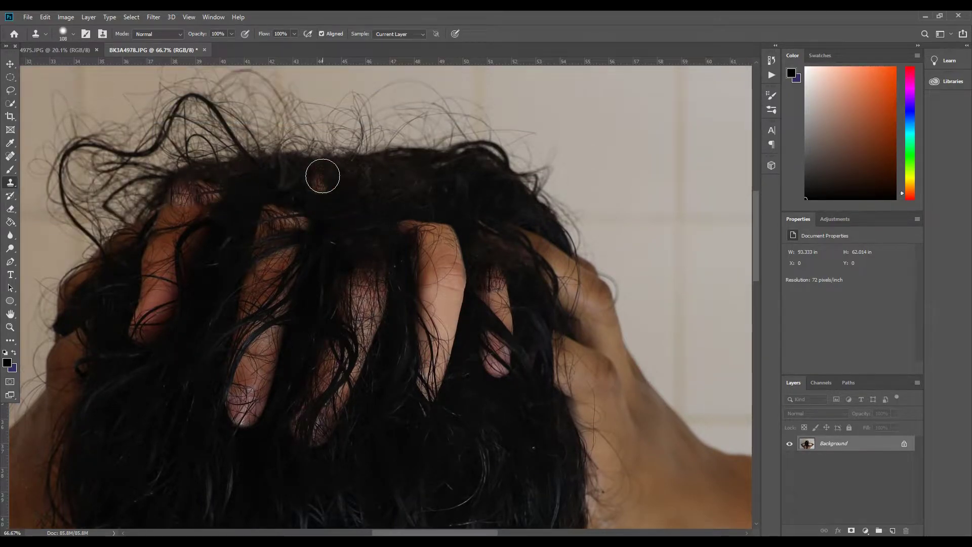
pyautogui.hotkey('ctrl', '-')
pyautogui.hscroll(-1, 399, 166)
pyautogui.click(363, 231)
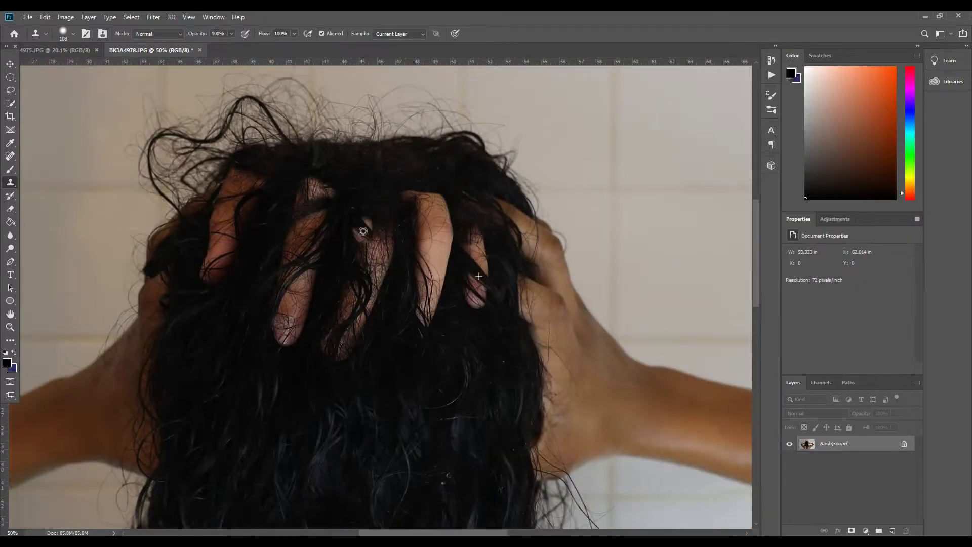
pyautogui.hotkey('ctrl', '-')
pyautogui.hotkey('ctrl', '-')
pyautogui.hotkey('ctrl', '+')
pyautogui.hotkey('ctrl', '+')
pyautogui.hotkey('ctrl', '+')
pyautogui.scroll(4, 222, 177)
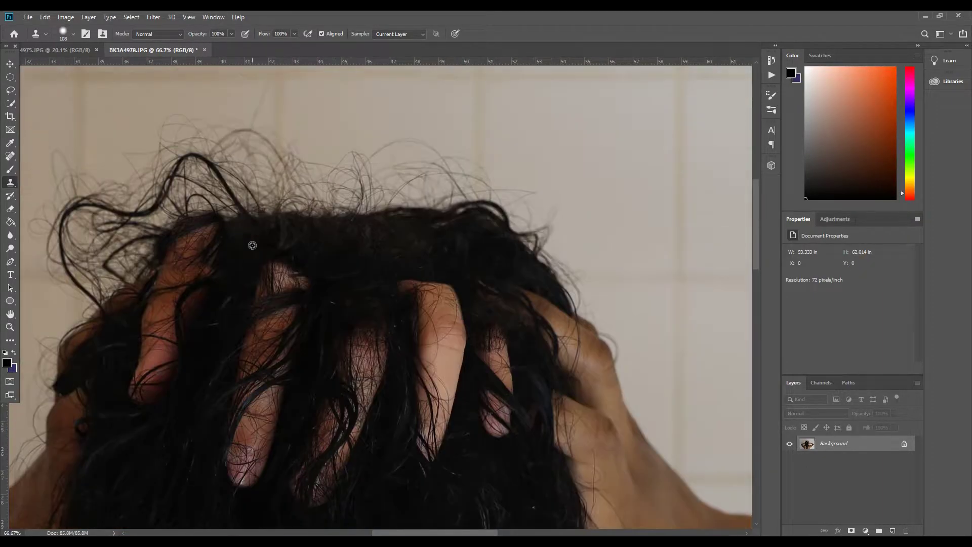
# Select the top of the leftmost finger with Quick Selection and apply a 2.7-pixel Gaussian Blur to it
pyautogui.press('w')
pyautogui.moveTo(190, 226); pyautogui.dragTo(207, 221)
pyautogui.click(80, 34)
pyautogui.click(153, 17)
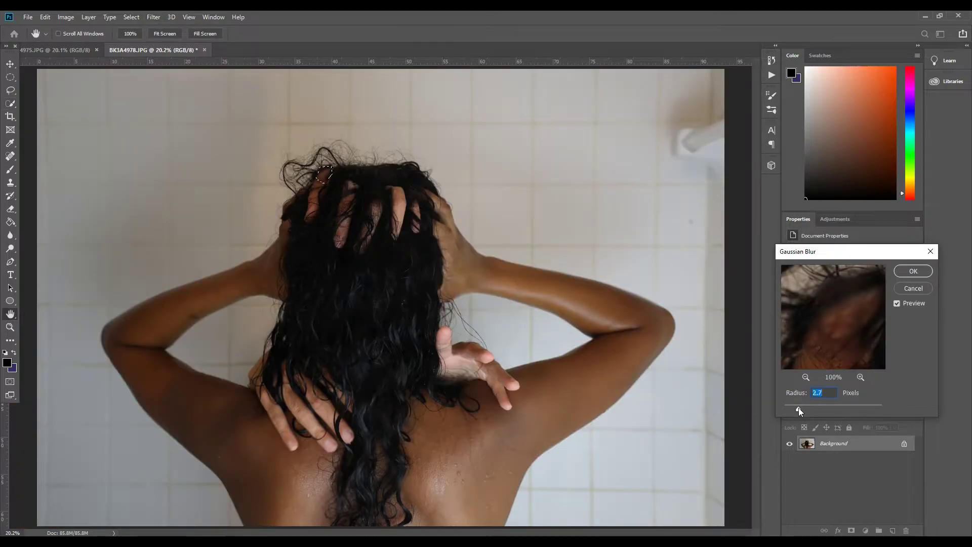
pyautogui.press('Return')
# Select the woman's whole figure with the Quick Selection tool and check the selection in Quick Mask
pyautogui.scroll(3, 237, 143)
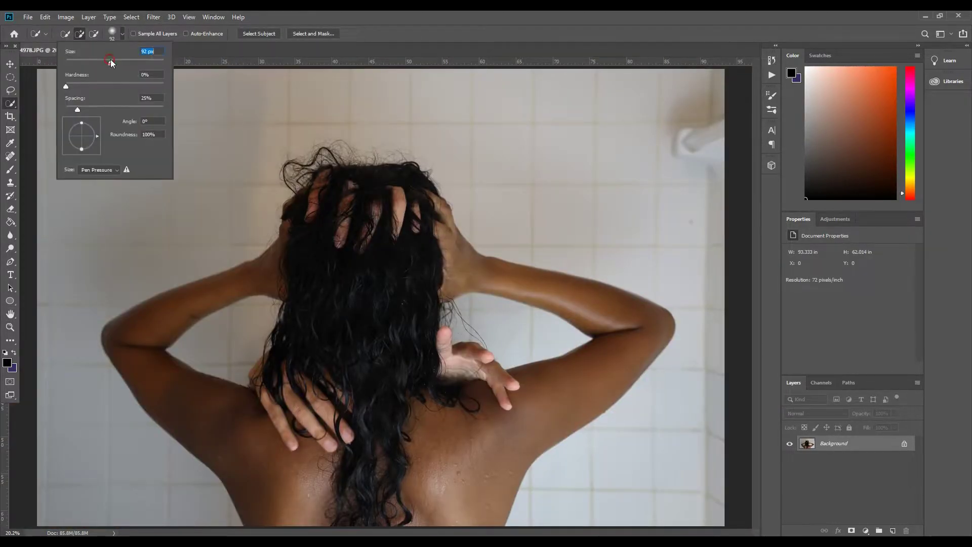
pyautogui.press('Return')
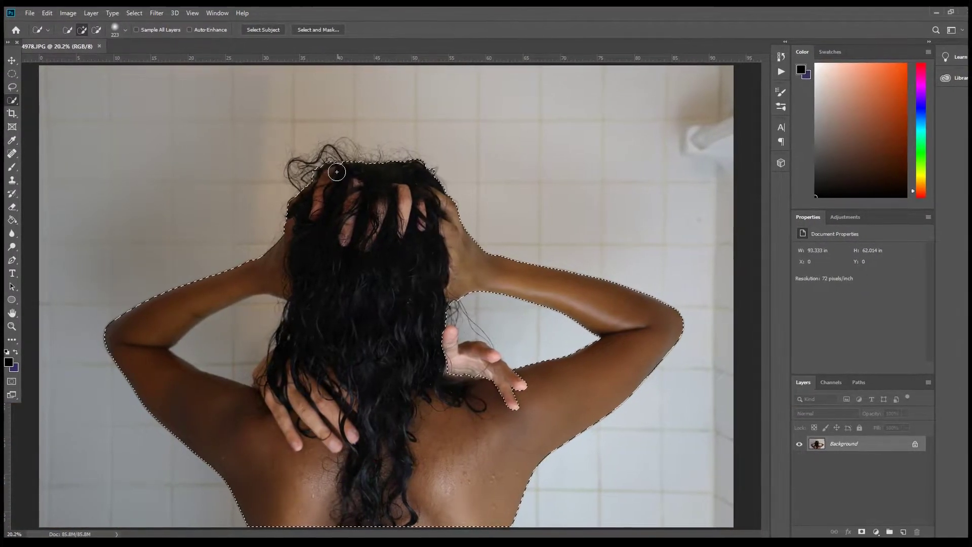
pyautogui.press('q')
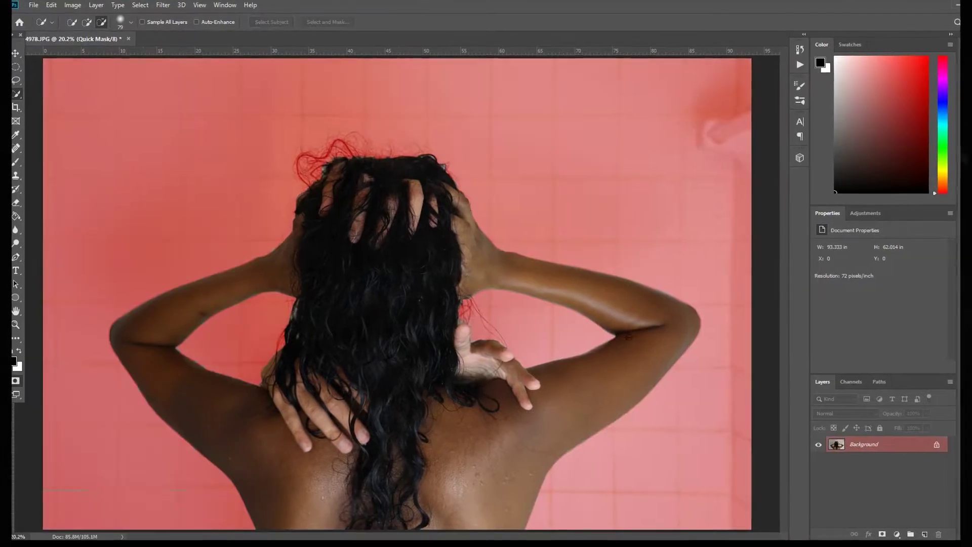
pyautogui.press('q')
# Refine the figure selection's edges with a 52 px Quick Selection brush and recheck it in Quick Mask
pyautogui.scroll(2, 398, 206)
pyautogui.click(131, 23)
pyautogui.moveTo(113, 50); pyautogui.dragTo(109, 50)
pyautogui.press('Return')
pyautogui.press('q')
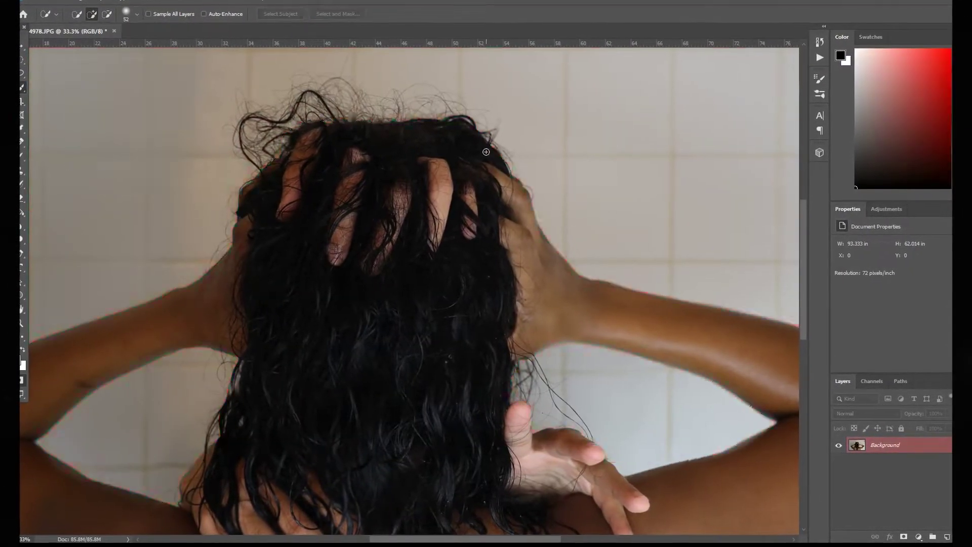
pyautogui.hotkey('ctrl', '0')
pyautogui.press('q')
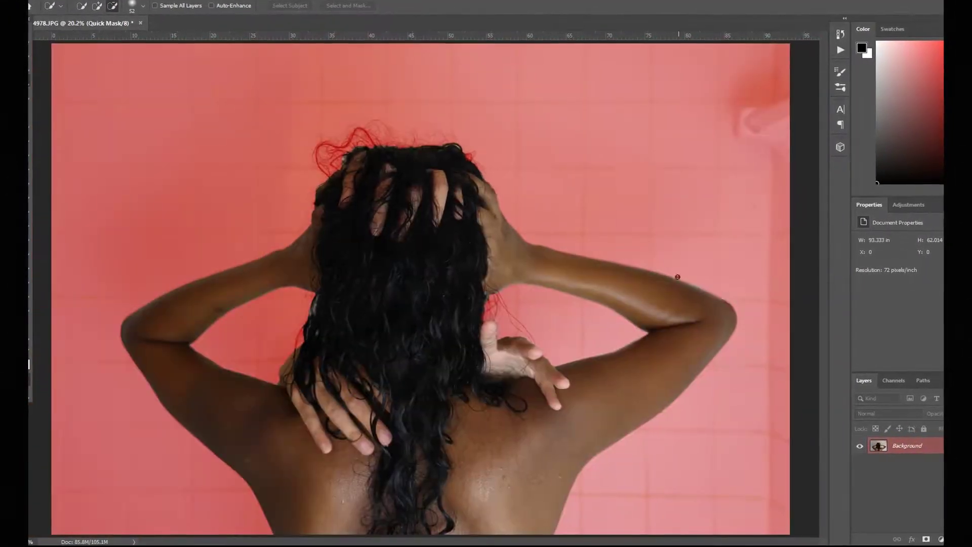
pyautogui.press('q')
# Invert the selection to darken the tiled wall with an image adjustment, and invert it back to the woman
pyautogui.rightClick(486, 259)
pyautogui.click(521, 273)
pyautogui.click(82, 1)
pyautogui.moveTo(102, 12)
pyautogui.click(208, 22)
pyautogui.moveTo(826, 221); pyautogui.dragTo(805, 222)
pyautogui.click(877, 69)
pyautogui.rightClick(503, 158)
pyautogui.click(536, 175)
pyautogui.click(82, 1)
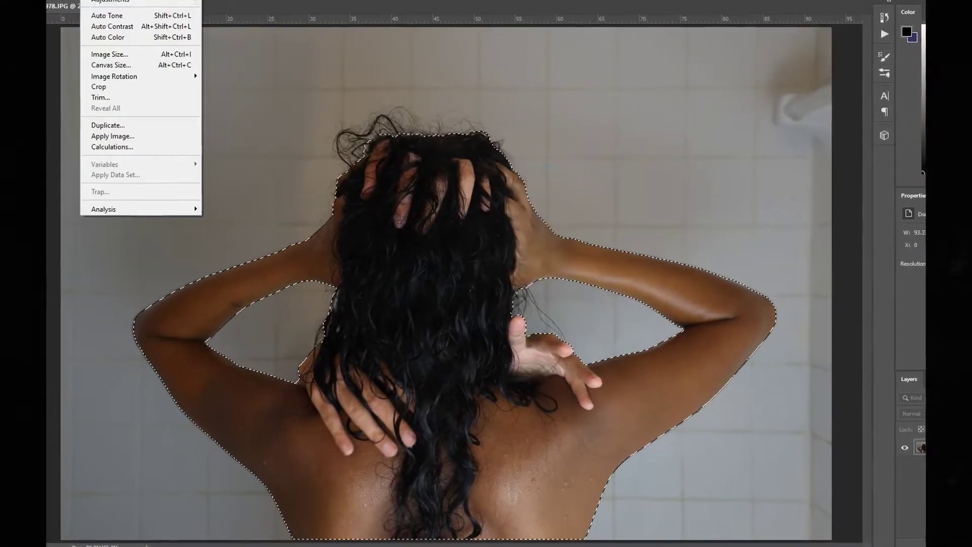
pyautogui.moveTo(110, 1)
pyautogui.click(223, 18)
pyautogui.moveTo(876, 288); pyautogui.dragTo(851, 289)
pyautogui.press('Escape')
# Apply a tonal image adjustment to the selected woman
pyautogui.click(82, 1)
pyautogui.click(224, 7)
pyautogui.moveTo(873, 208)
pyautogui.mouseDown()
pyautogui.moveTo(708, 228)
pyautogui.moveTo(861, 214)
pyautogui.moveTo(748, 212)
pyautogui.moveTo(870, 214)
pyautogui.moveTo(857, 215)
pyautogui.mouseUp()
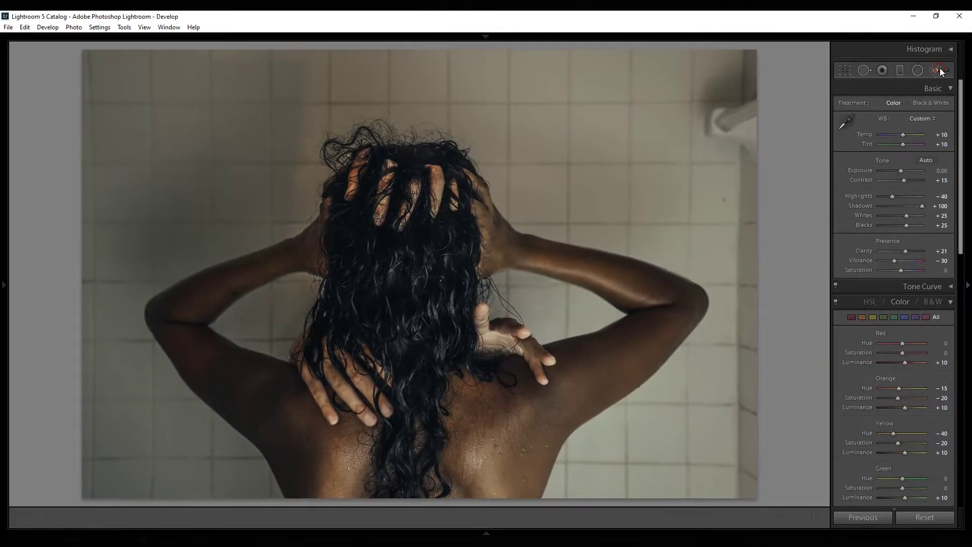
# Switch to Lightroom, brush an adjustment onto the brightest finger in the hair, and lower its saturation to -76
pyautogui.click(937, 69)
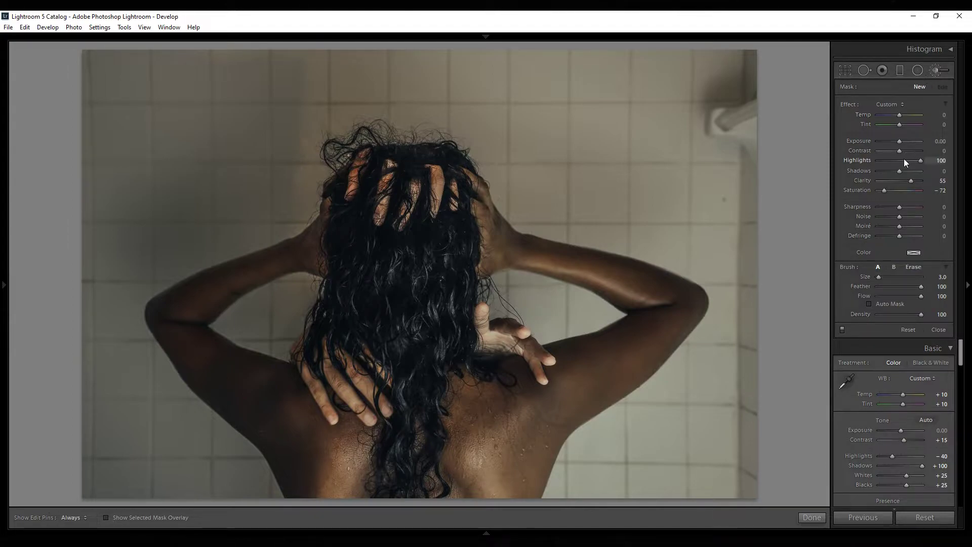
pyautogui.click(942, 161)
pyautogui.moveTo(2, 45)
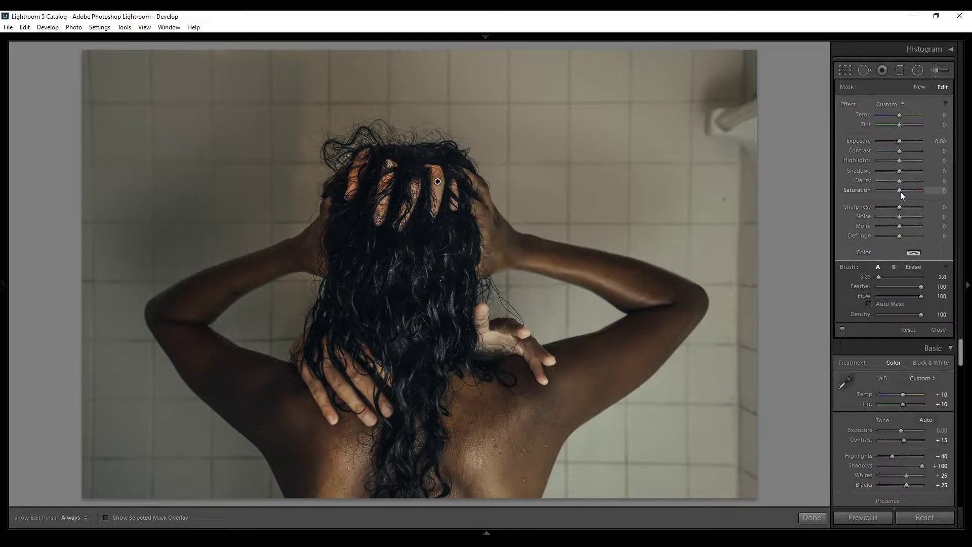
pyautogui.moveTo(897, 191)
pyautogui.mouseDown()
pyautogui.moveTo(871, 193)
pyautogui.moveTo(928, 192)
pyautogui.moveTo(887, 197)
pyautogui.mouseUp()
pyautogui.click(883, 192)
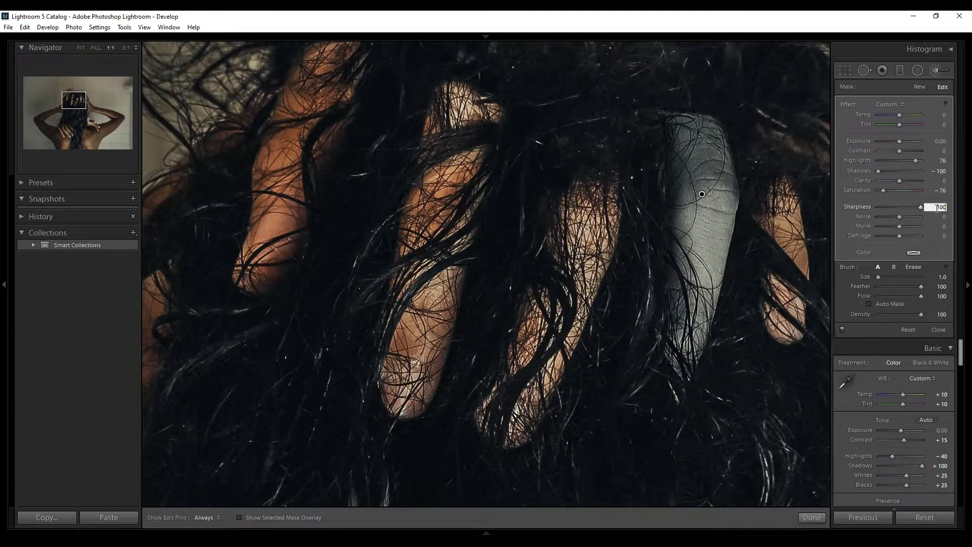
# Undo the last slider change and brush the desaturation over another finger in the hair and the outer finger on the shoulder
pyautogui.hotkey('ctrl', 'z')
pyautogui.moveTo(407, 395)
pyautogui.mouseDown()
pyautogui.moveTo(430, 283)
pyautogui.moveTo(428, 151)
pyautogui.mouseUp()
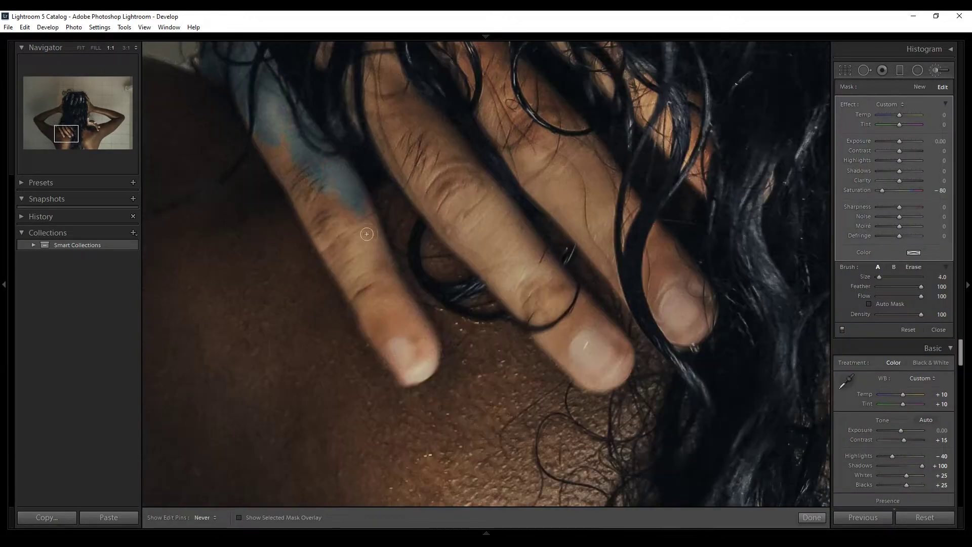
pyautogui.moveTo(405, 314); pyautogui.dragTo(309, 215)
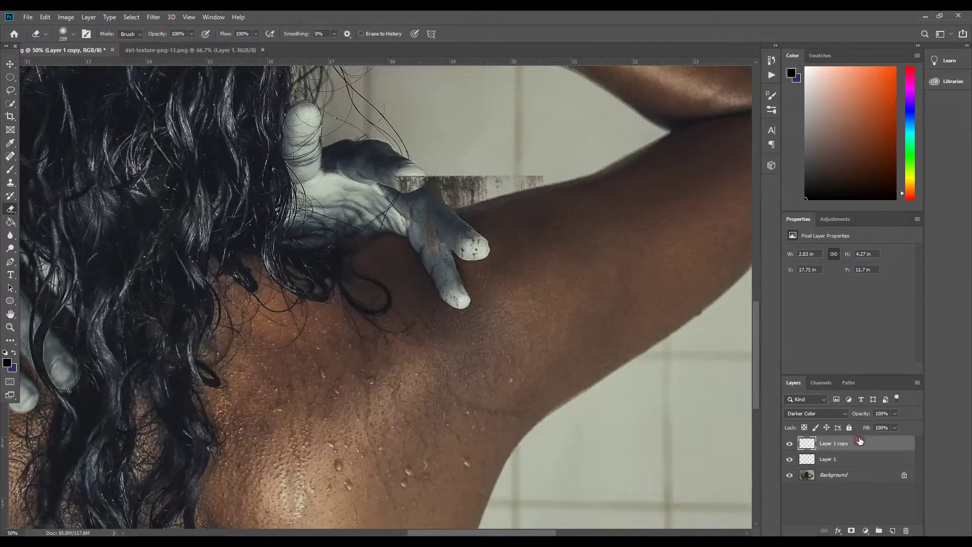
# Switch to Photoshop and erase the Layer 1 copy dirt texture around the thumb of the reaching hand
pyautogui.moveTo(291, 117); pyautogui.dragTo(298, 122)
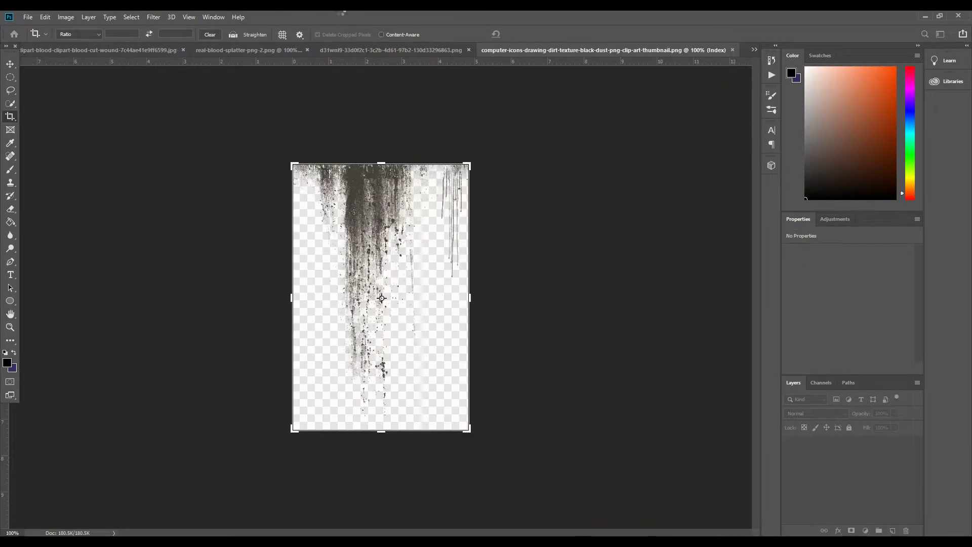
# Copy the blood splatter from real-blood-splatter-png-2.png into the woman's portrait as a new layer
pyautogui.click(273, 50)
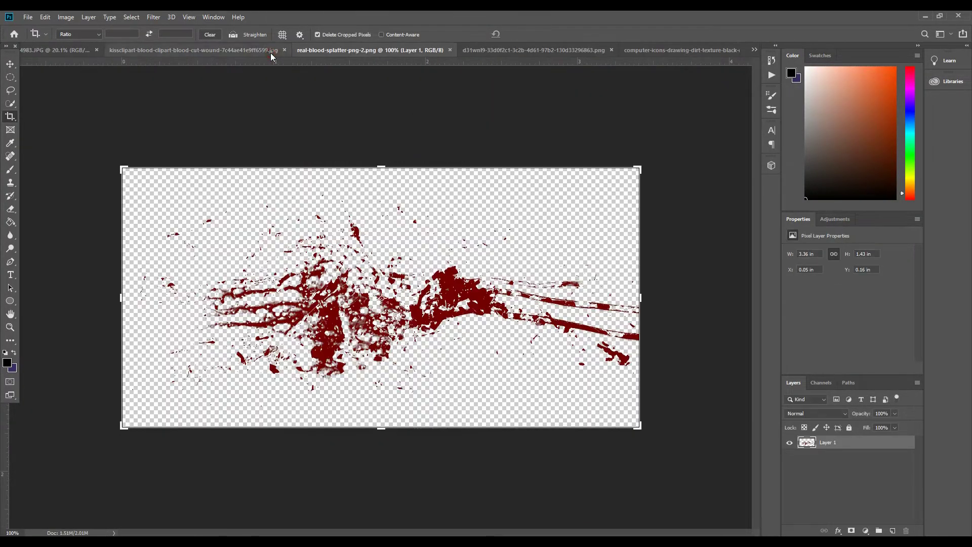
pyautogui.click(10, 64)
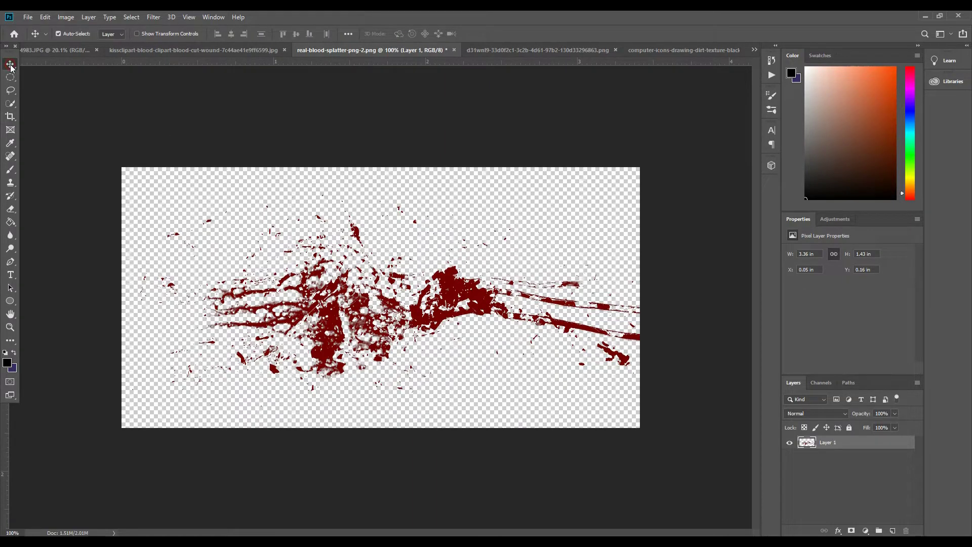
pyautogui.moveTo(336, 320); pyautogui.dragTo(587, 212)
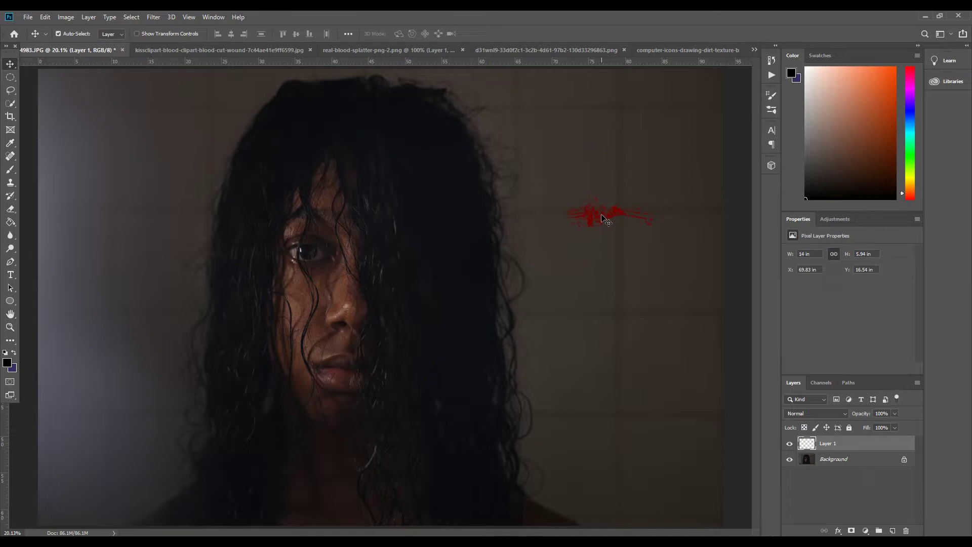
# Scale the blood splatter to about 260% and place it on the wall to the right of her head
pyautogui.hotkey('ctrl', 't')
pyautogui.moveTo(662, 232); pyautogui.dragTo(742, 303)
pyautogui.moveTo(660, 252); pyautogui.dragTo(626, 205)
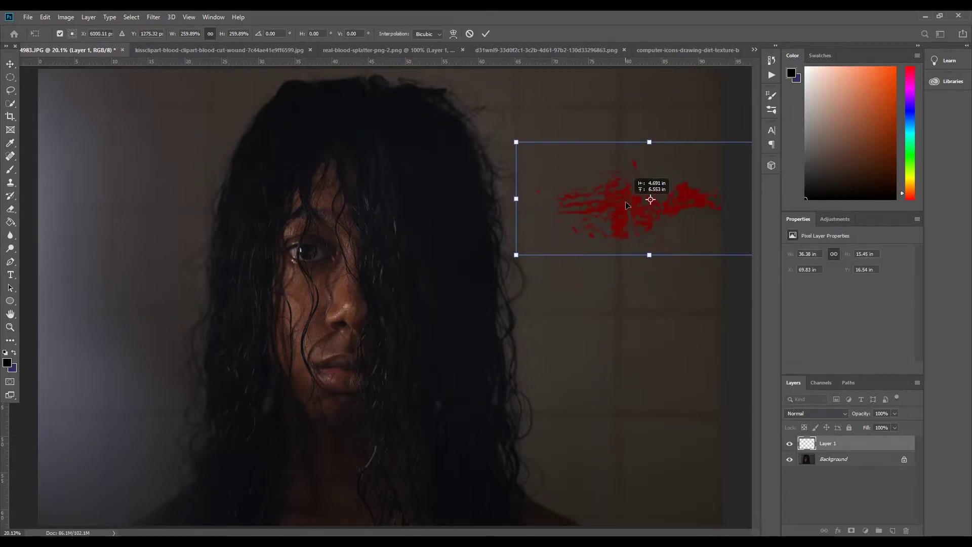
pyautogui.press('Return')
# Step through the blend modes and set the blood splatter layer to Vivid Light
pyautogui.click(810, 413)
pyautogui.click(795, 294)
pyautogui.press('Down')
pyautogui.press('Down')
pyautogui.press('Down')
pyautogui.press('Down')
pyautogui.press('Down')
pyautogui.press('Down')
pyautogui.press('Down')
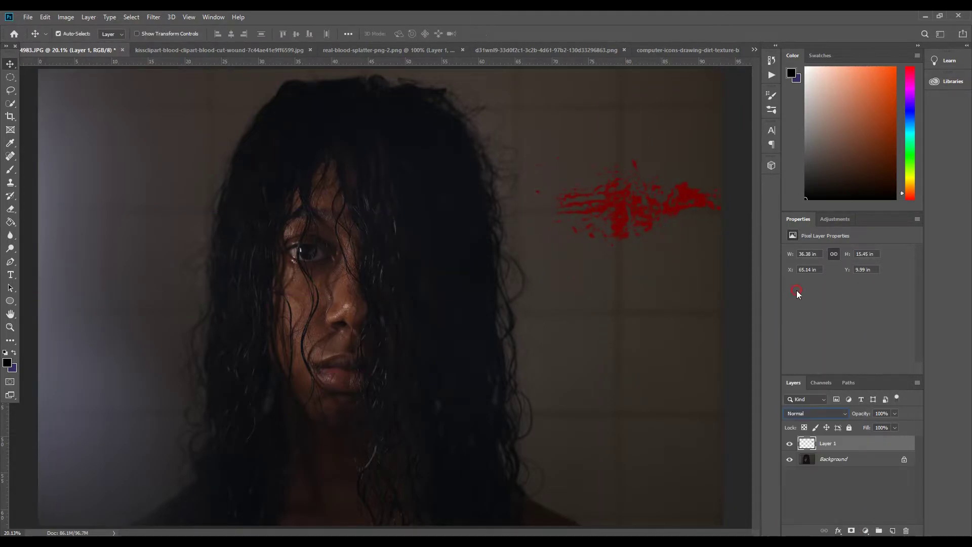
pyautogui.press('Down')
pyautogui.press('Down')
pyautogui.press('Down')
pyautogui.press('Down')
pyautogui.press('Down')
pyautogui.press('Down')
pyautogui.press('Down')
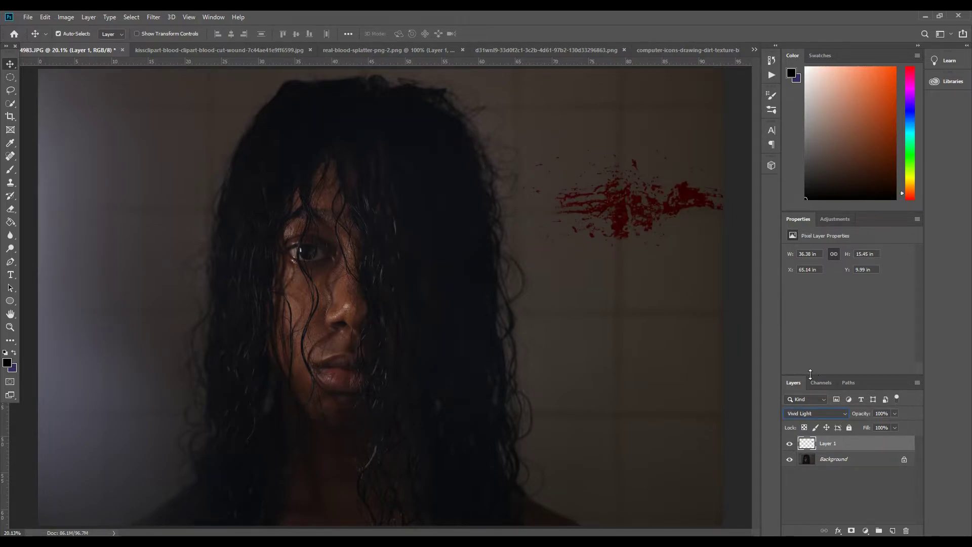
# Apply a Gaussian Blur with a 50-pixel radius to the blood splatter layer
pyautogui.click(65, 18)
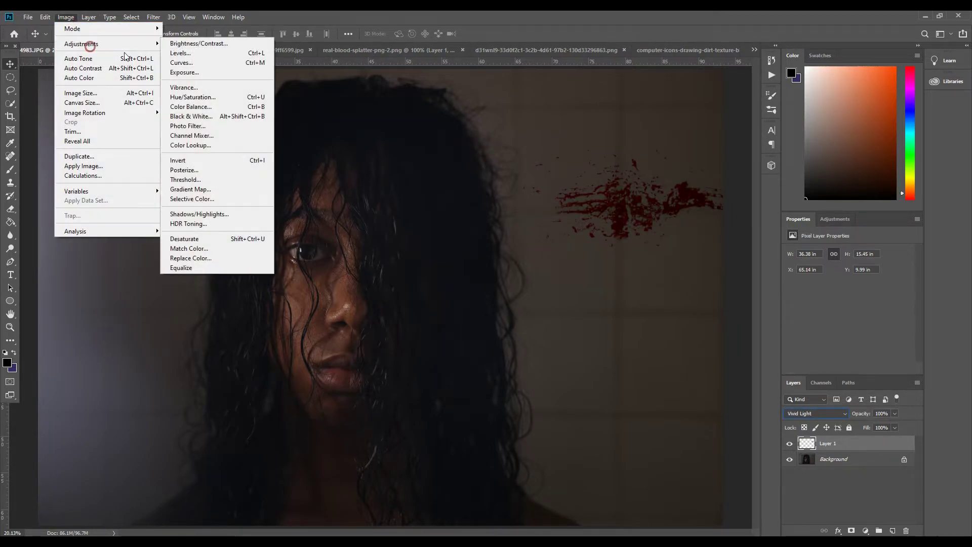
pyautogui.click(154, 17)
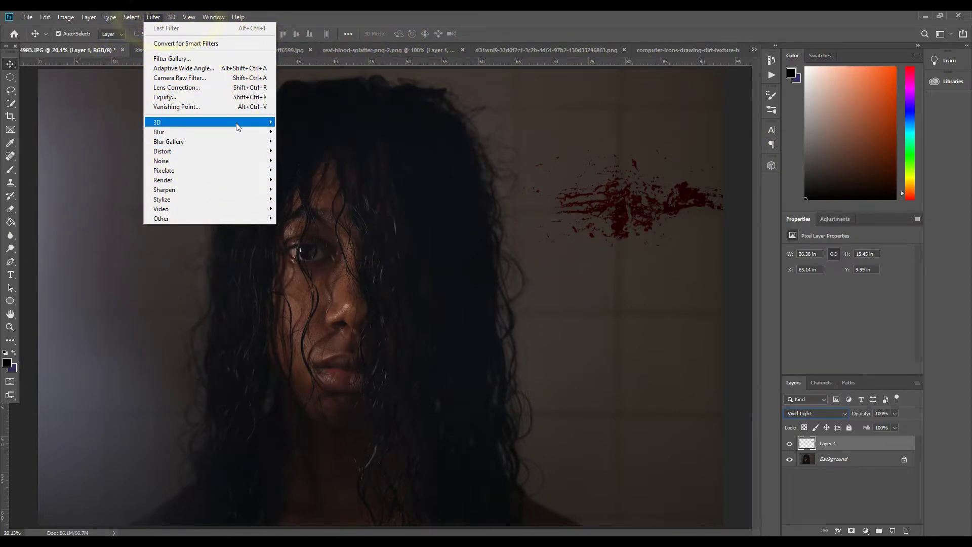
pyautogui.moveTo(236, 131)
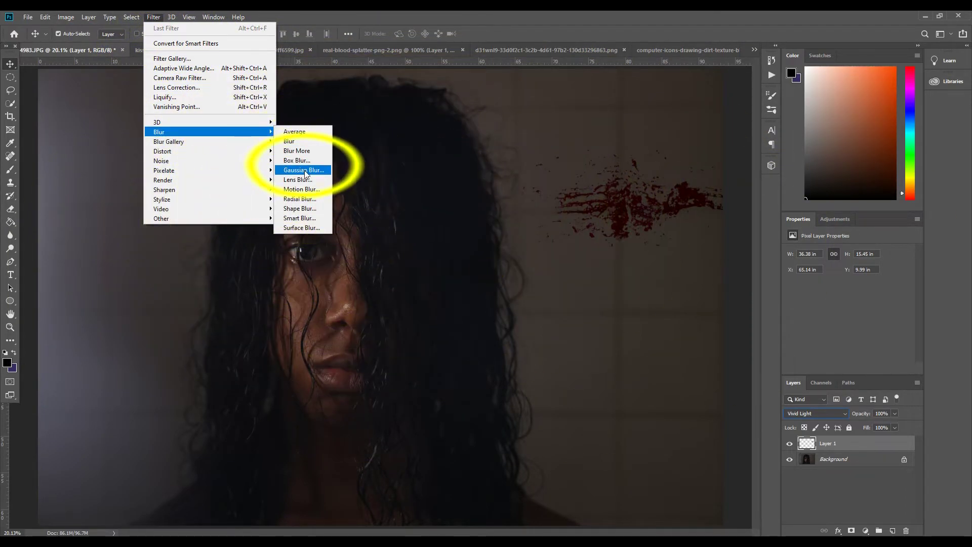
pyautogui.click(303, 170)
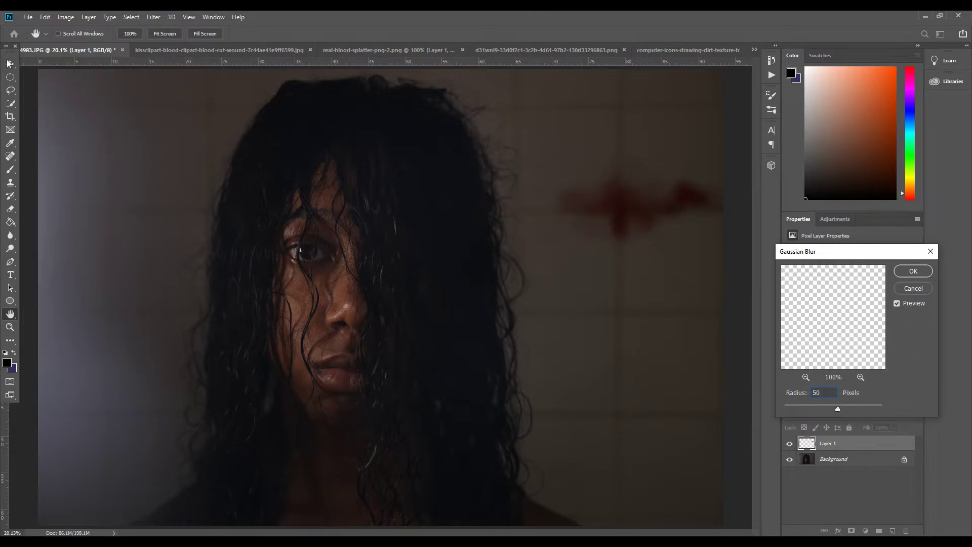
pyautogui.click(903, 268)
# Copy the red HELP lettering from its document into the portrait and place it on the wall at upper left
pyautogui.press('v')
pyautogui.moveTo(640, 217); pyautogui.dragTo(685, 291)
pyautogui.hotkey('ctrl', 'Tab')
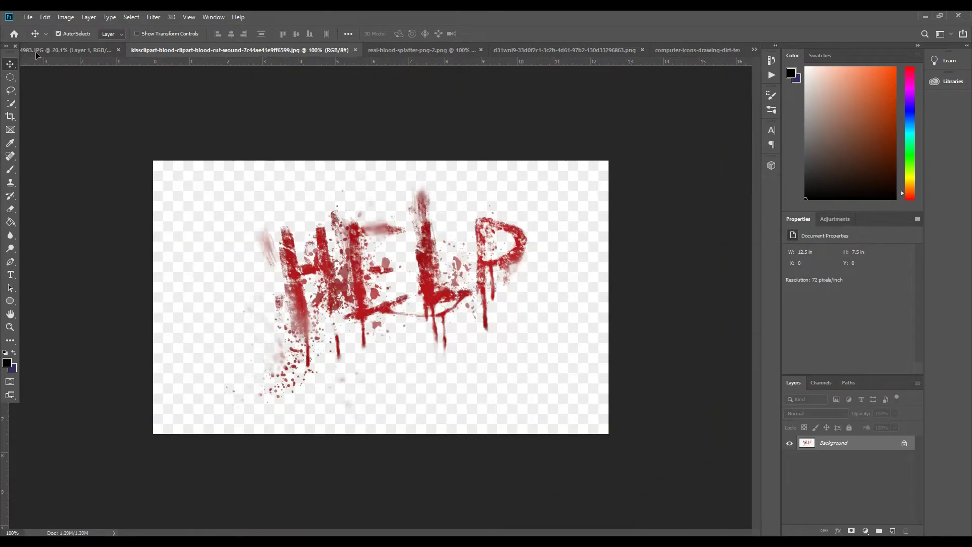
pyautogui.moveTo(36, 54); pyautogui.dragTo(372, 221)
pyautogui.moveTo(373, 220); pyautogui.dragTo(197, 189)
# Try the Vivid Light and Multiply blend modes on the HELP lettering layer
pyautogui.click(835, 458)
pyautogui.click(836, 443)
pyautogui.click(819, 414)
pyautogui.click(806, 430)
pyautogui.click(810, 414)
pyautogui.click(804, 323)
# Enlarge the HELP lettering and move it onto the wall to the right of the woman, below the splatter
pyautogui.moveTo(199, 188); pyautogui.dragTo(137, 176)
pyautogui.hotkey('ctrl', 't')
pyautogui.moveTo(183, 206); pyautogui.dragTo(336, 299)
pyautogui.moveTo(266, 234); pyautogui.dragTo(673, 321)
pyautogui.press('Return')
# Apply a Gaussian Blur to the HELP lettering layer
pyautogui.click(154, 16)
pyautogui.moveTo(172, 130)
pyautogui.click(299, 163)
pyautogui.click(913, 273)
# Set the HELP layer's blend mode to Multiply and move the lettering to the upper-left wall
pyautogui.click(808, 413)
pyautogui.click(809, 413)
pyautogui.click(810, 413)
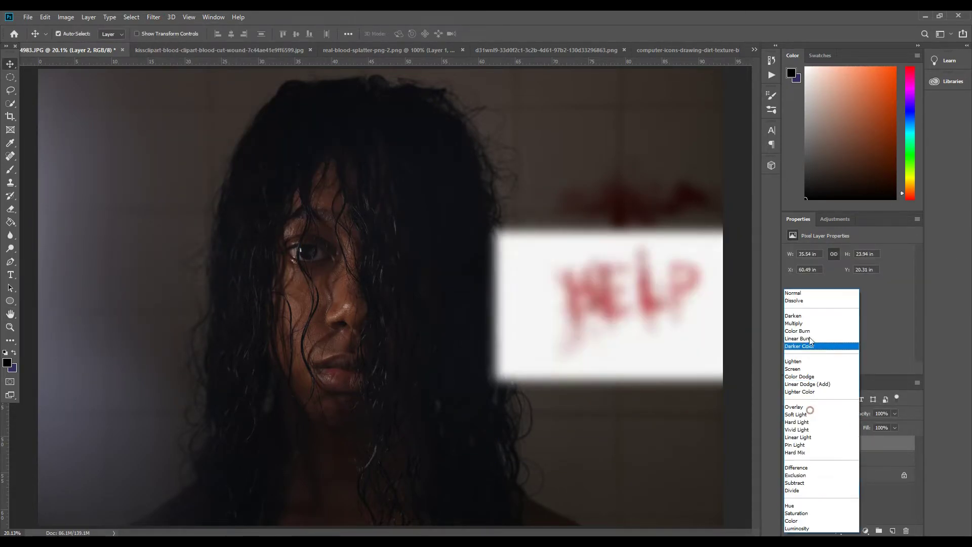
pyautogui.click(793, 323)
pyautogui.moveTo(643, 297); pyautogui.dragTo(144, 147)
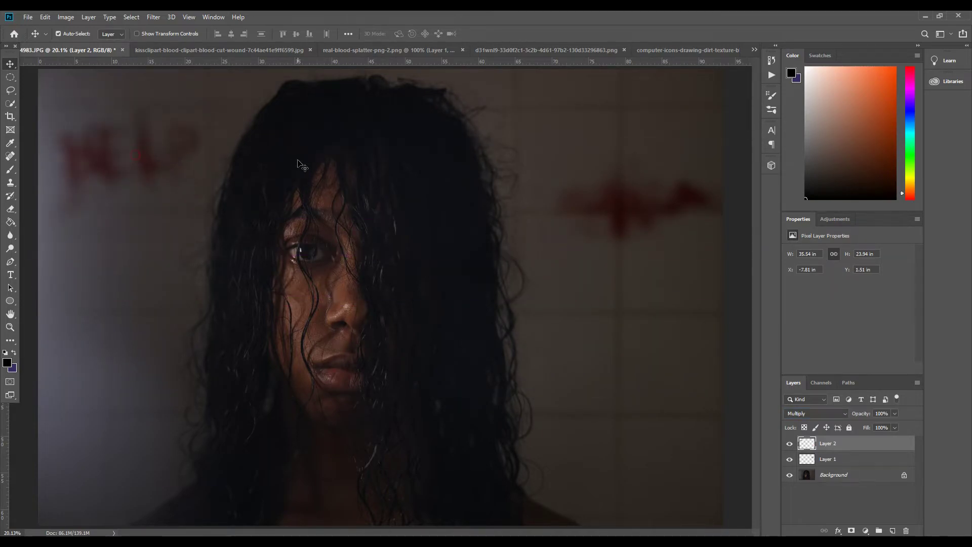
# Close the black dirt texture document
pyautogui.click(719, 54)
pyautogui.hotkey('ctrl', 'w')
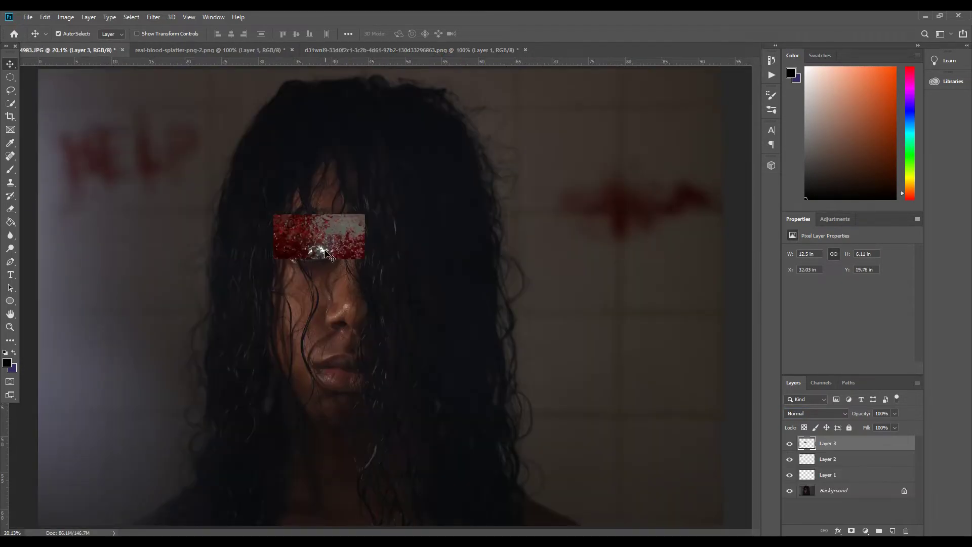
# Move the blood splatter image down onto the woman's face and enlarge it considerably
pyautogui.moveTo(325, 253); pyautogui.dragTo(319, 303)
pyautogui.hotkey('ctrl', 't')
pyautogui.moveTo(359, 309); pyautogui.dragTo(526, 392)
pyautogui.press('Return')
# Try different blend modes on the face's blood splatter layer and settle on Pin Light
pyautogui.click(816, 413)
pyautogui.click(800, 360)
pyautogui.moveTo(487, 308); pyautogui.dragTo(520, 323)
pyautogui.click(816, 413)
pyautogui.click(794, 479)
pyautogui.press('Up')
pyautogui.press('Up')
pyautogui.press('Up')
# Shrink the blood splatter to about 17.4 by 6.6 in and place it over the woman's visible eye
pyautogui.moveTo(365, 298); pyautogui.dragTo(372, 231)
pyautogui.hotkey('ctrl', 't')
pyautogui.moveTo(538, 192); pyautogui.dragTo(409, 270)
pyautogui.moveTo(404, 296); pyautogui.dragTo(395, 246)
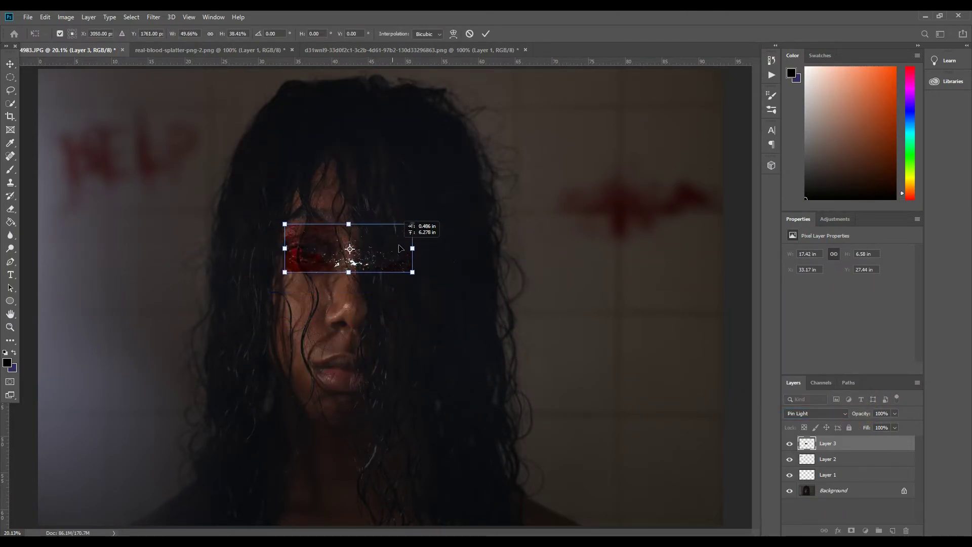
pyautogui.press('Return')
# Erase the blood splatter around the eye with a 95 px eraser, keeping it only on the eyeball
pyautogui.hotkey('ctrl', '+')
pyautogui.hotkey('ctrl', '+')
pyautogui.hotkey('ctrl', '+')
pyautogui.press('e')
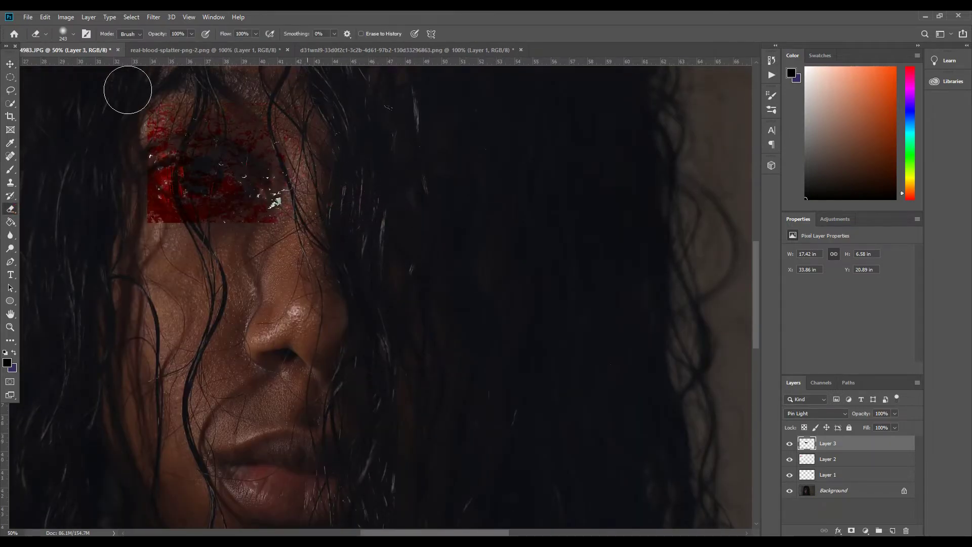
pyautogui.click(73, 34)
pyautogui.moveTo(85, 68); pyautogui.dragTo(75, 68)
pyautogui.moveTo(269, 227); pyautogui.dragTo(144, 184)
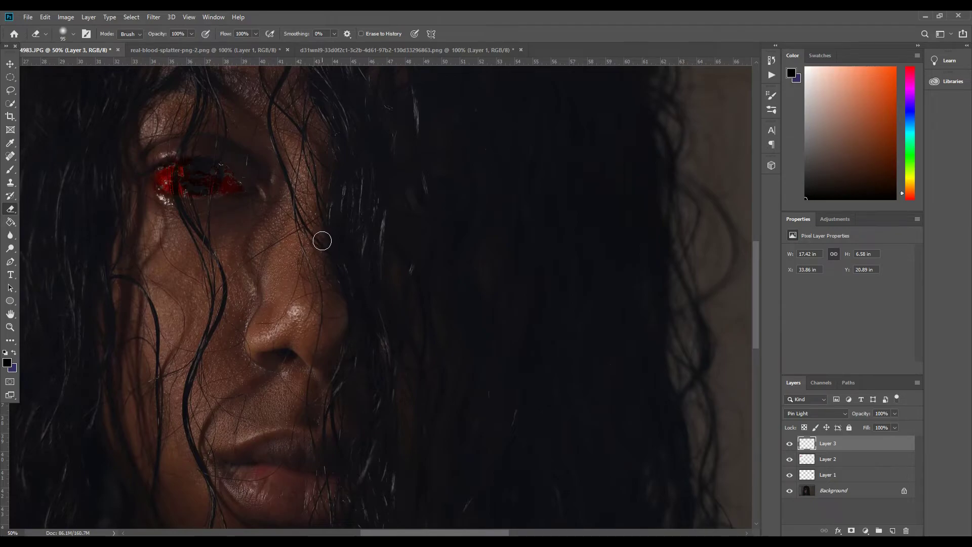
# Set the eye splatter layer's blend mode to Exclusion and inspect the eye up close
pyautogui.hotkey('ctrl', '0')
pyautogui.click(822, 414)
pyautogui.click(802, 319)
pyautogui.click(816, 413)
pyautogui.click(799, 330)
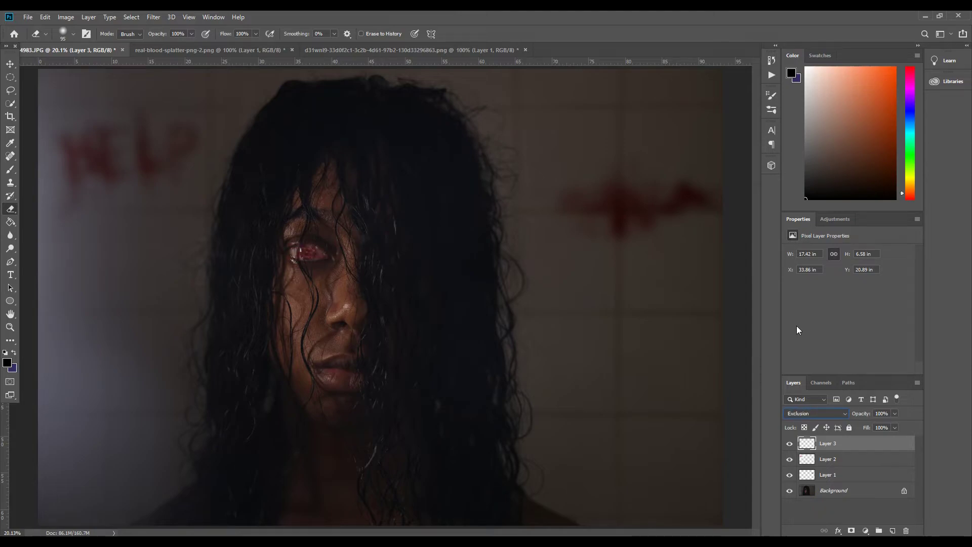
pyautogui.hotkey('ctrl', '+')
pyautogui.hotkey('ctrl', '+')
pyautogui.hotkey('ctrl', '+')
pyautogui.hotkey('ctrl', '+')
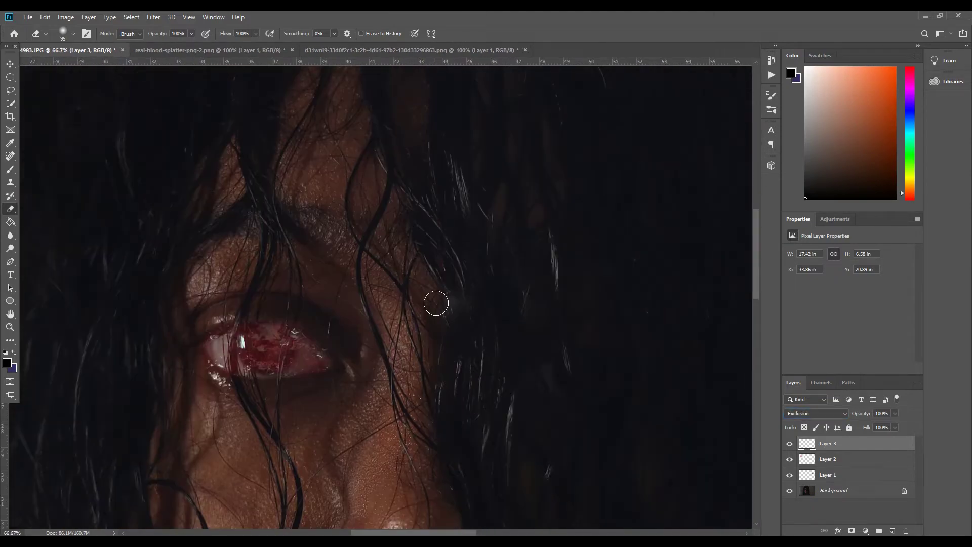
pyautogui.hotkey('ctrl', '0')
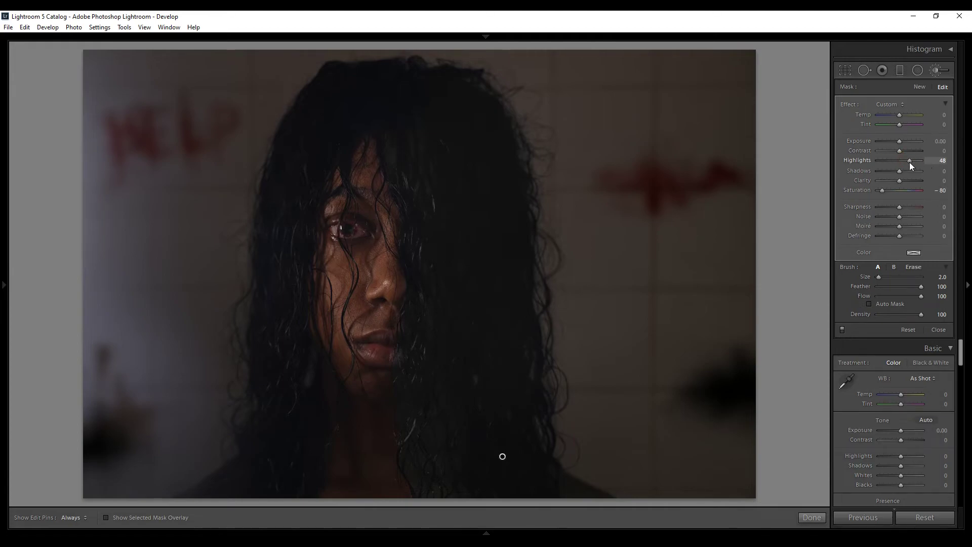
# In Lightroom, undo the latest adjustment brush changes, including the contrast adjustment
pyautogui.hotkey('ctrl', 'z')
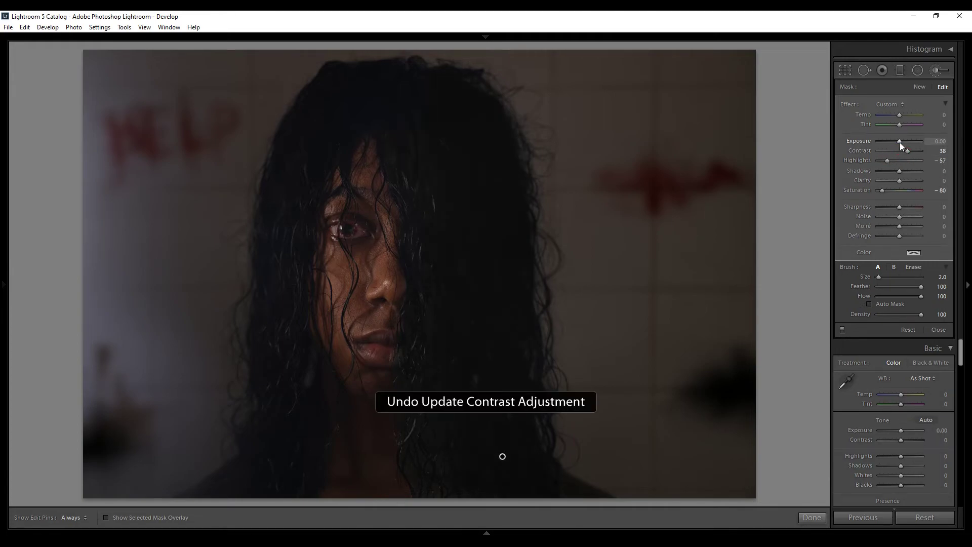
pyautogui.hotkey('ctrl', 'z')
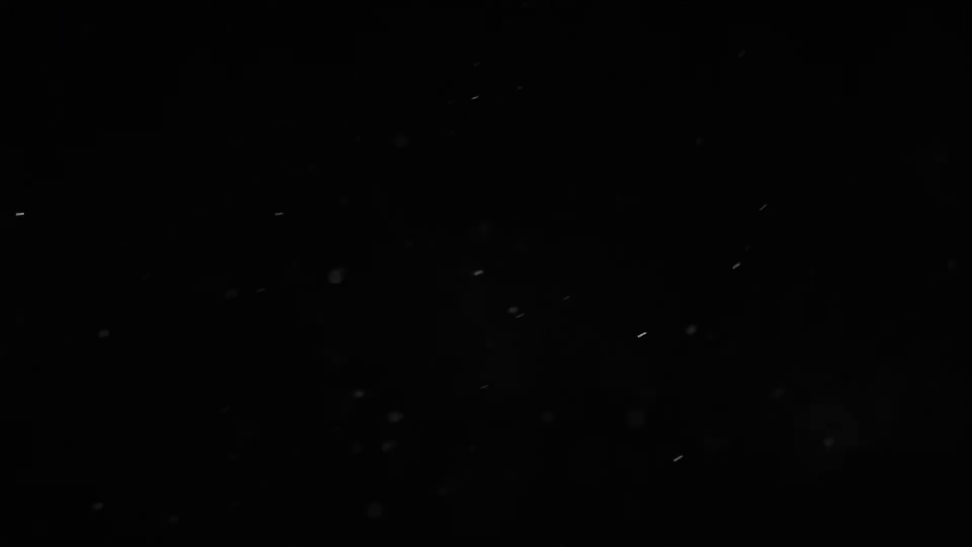